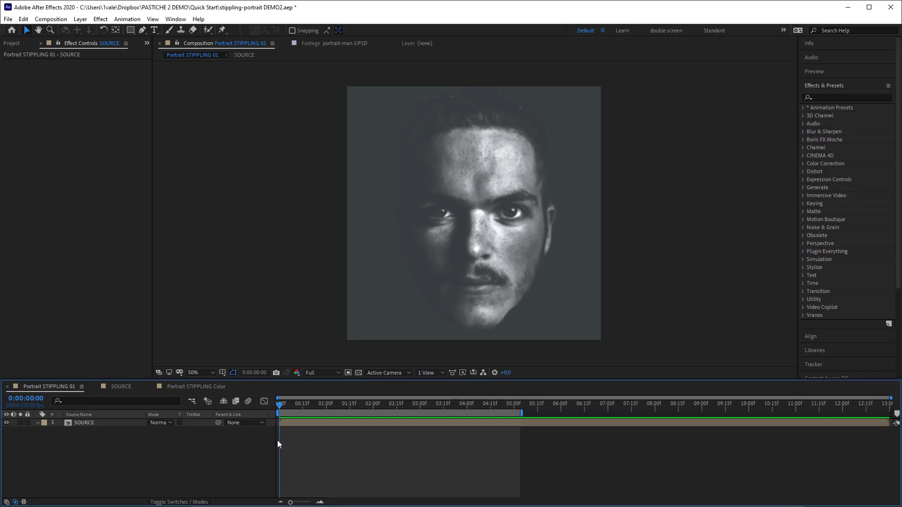
Step: Preview how the two faces change over time in SOURCE, with the transparency grid shown
left_click(130, 386)
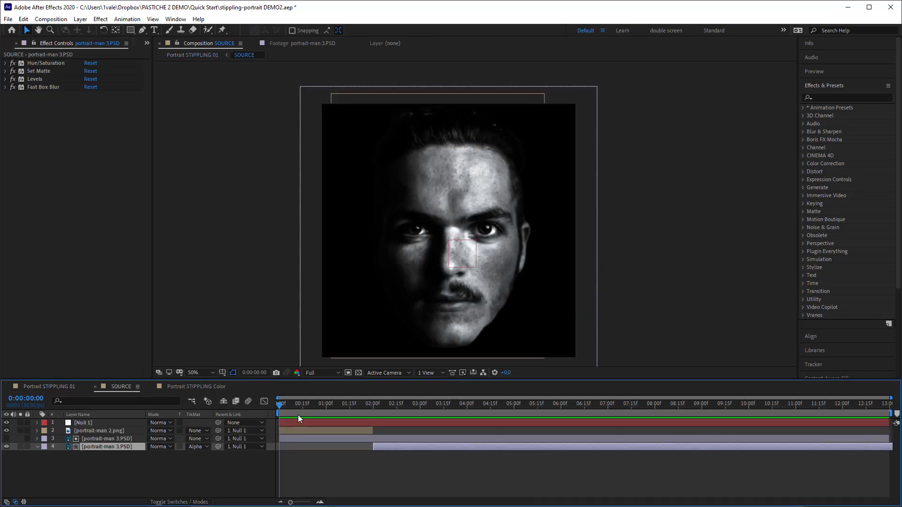
left_click(289, 406)
left_click_drag(289, 405, 326, 413)
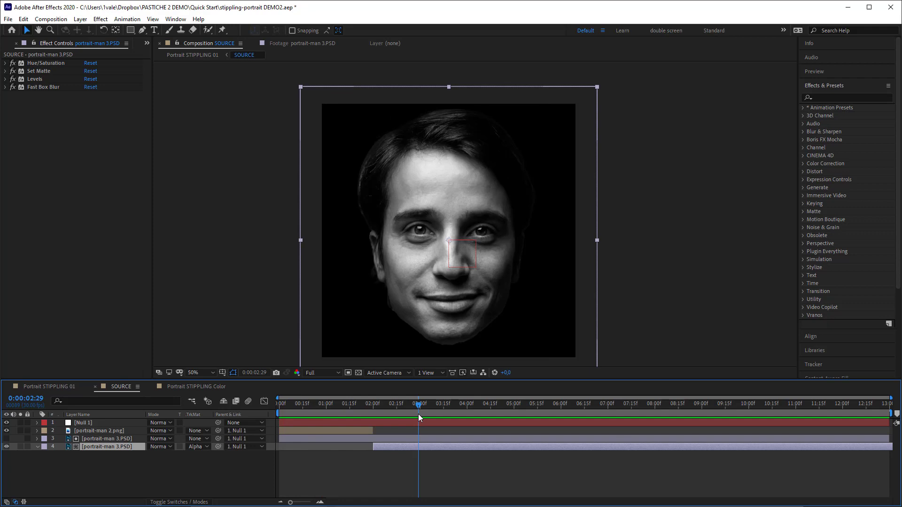
left_click(359, 369)
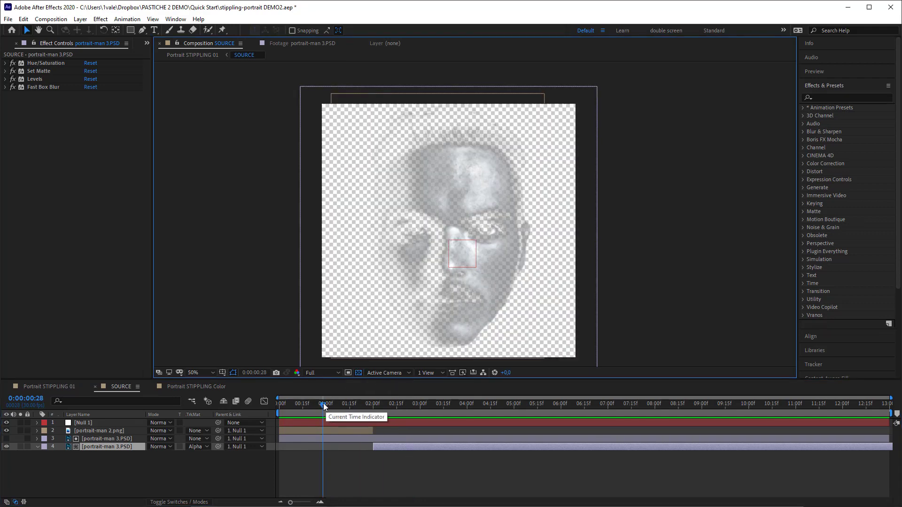
mouse_move(324, 404)
left_mouse_down()
mouse_move(450, 421)
mouse_move(260, 416)
left_mouse_up()
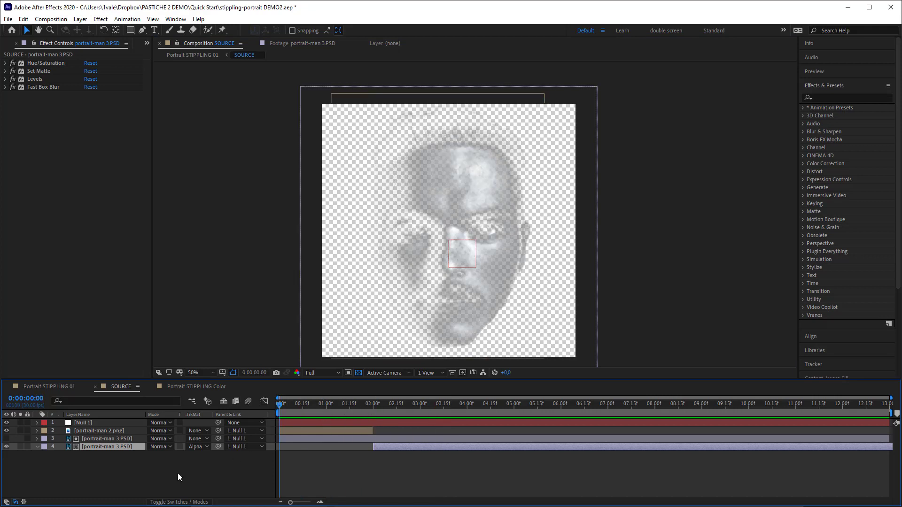
left_click(96, 431)
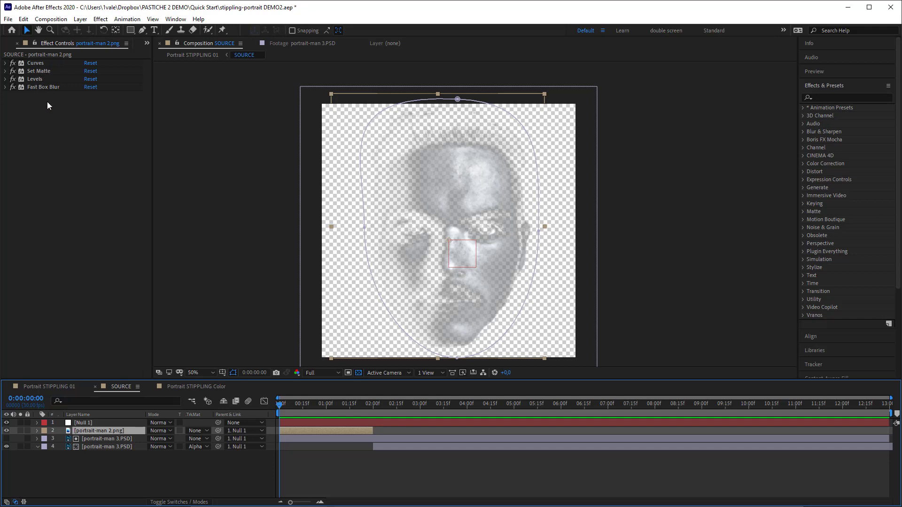
left_click(245, 168)
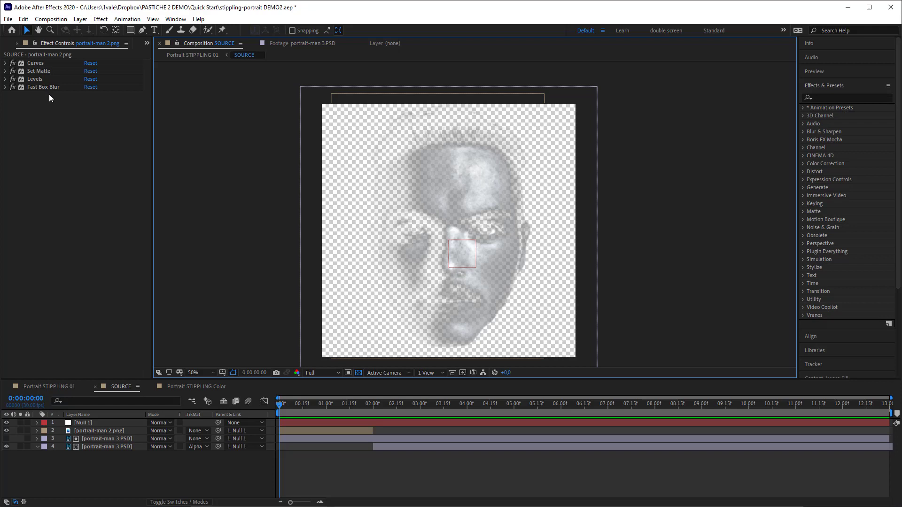
left_click(249, 452)
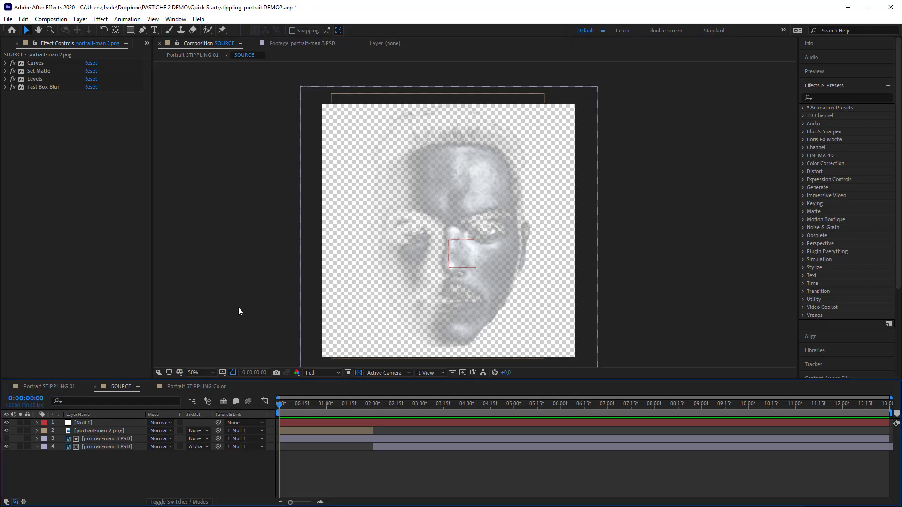
Step: Locate the faces at 0:10 and 2:00 on the SOURCE layer, ending back at 0:10
left_click(192, 57)
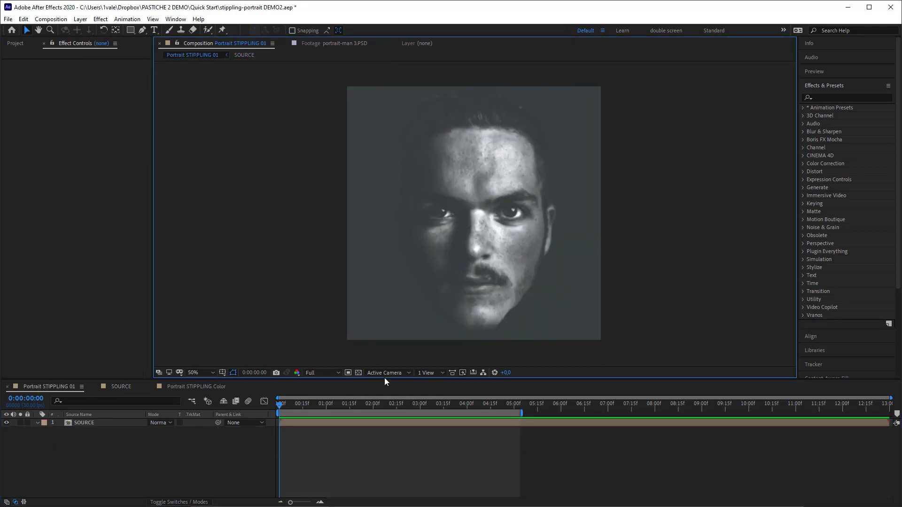
left_click_drag(283, 404, 295, 409)
left_click(299, 422)
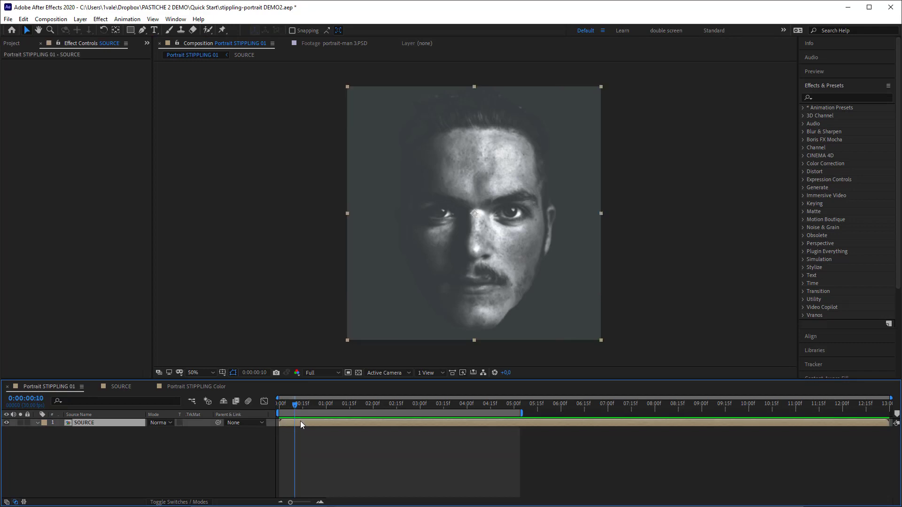
left_click(244, 56)
left_click_drag(317, 403, 376, 411)
left_click(189, 58)
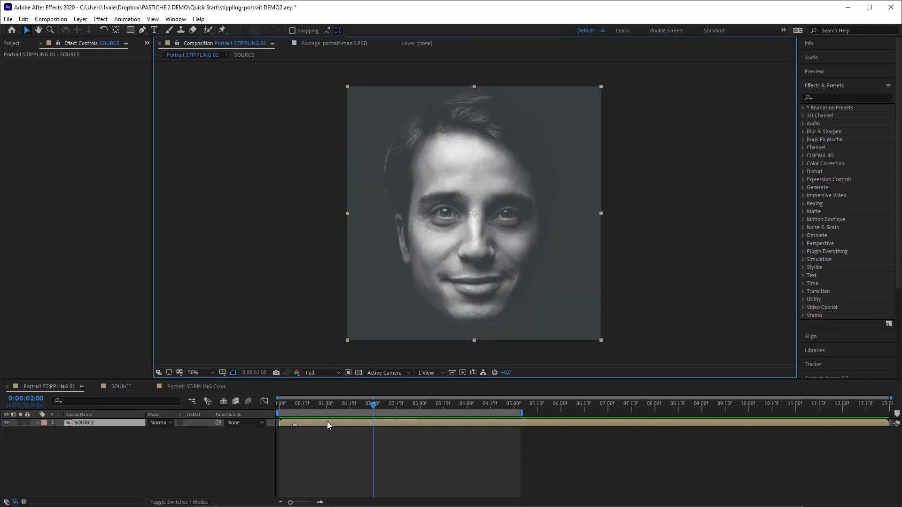
left_click(326, 438)
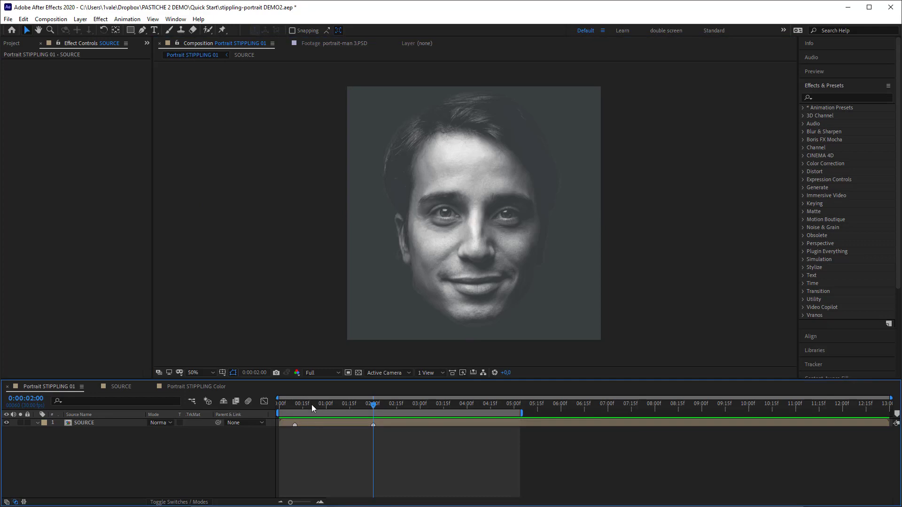
left_click_drag(312, 404, 289, 408)
Step: Draw a white circle on the face with the Ellipse Tool
left_click(131, 31)
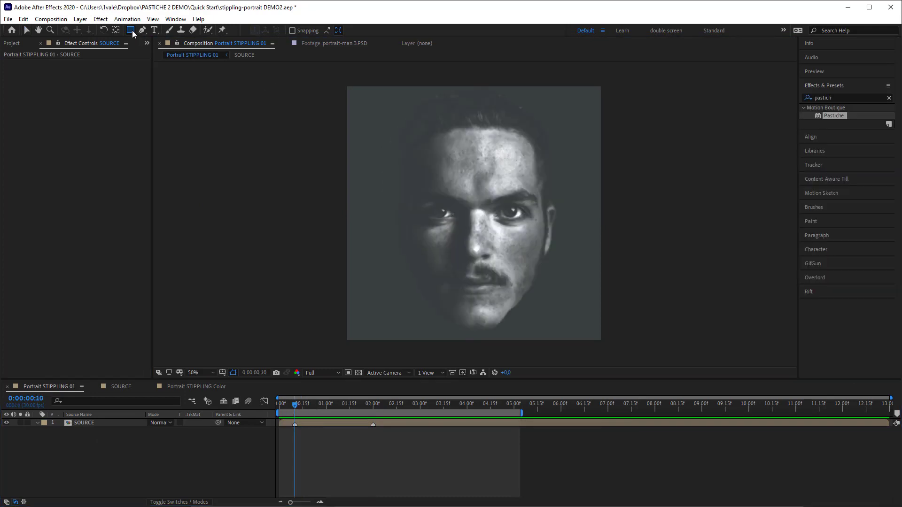
left_click(171, 51)
left_click_drag(412, 176, 497, 260)
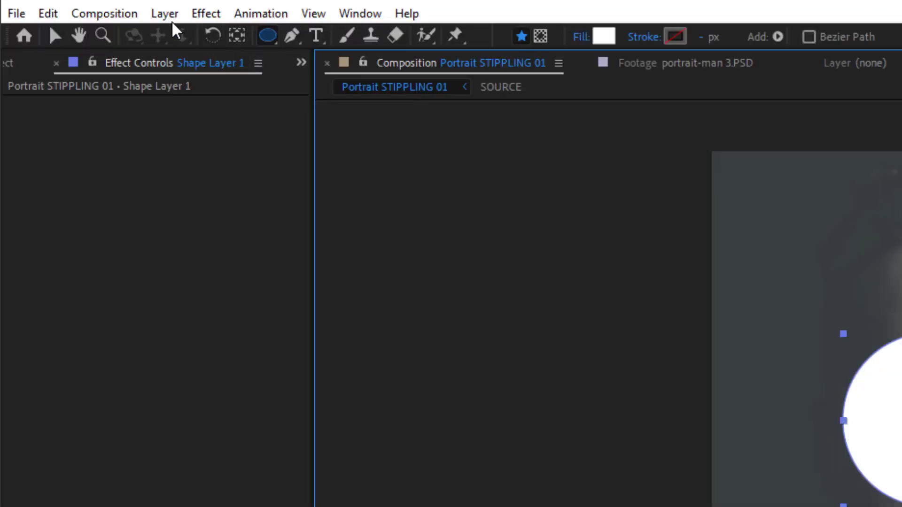
Step: Centre the circle's anchor point and move Shape Layer 1 beneath SOURCE
left_click(81, 20)
mouse_move(114, 114)
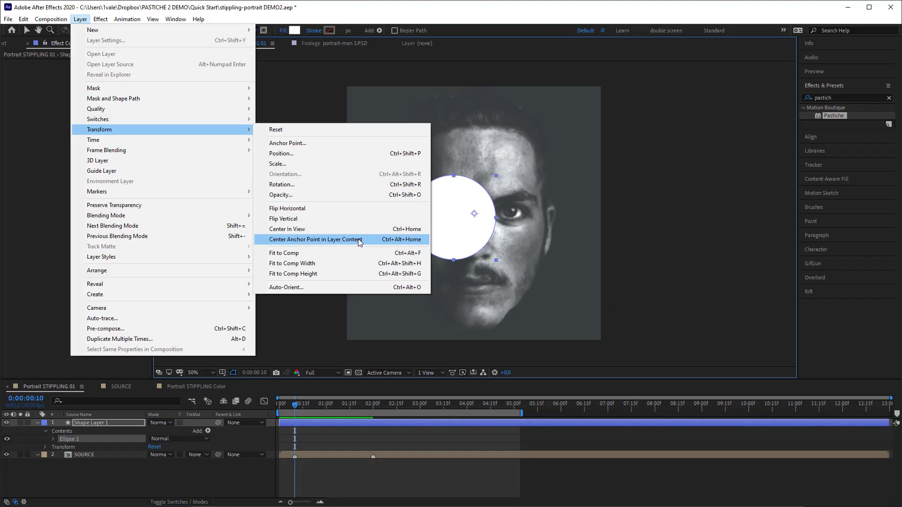
left_click(590, 264)
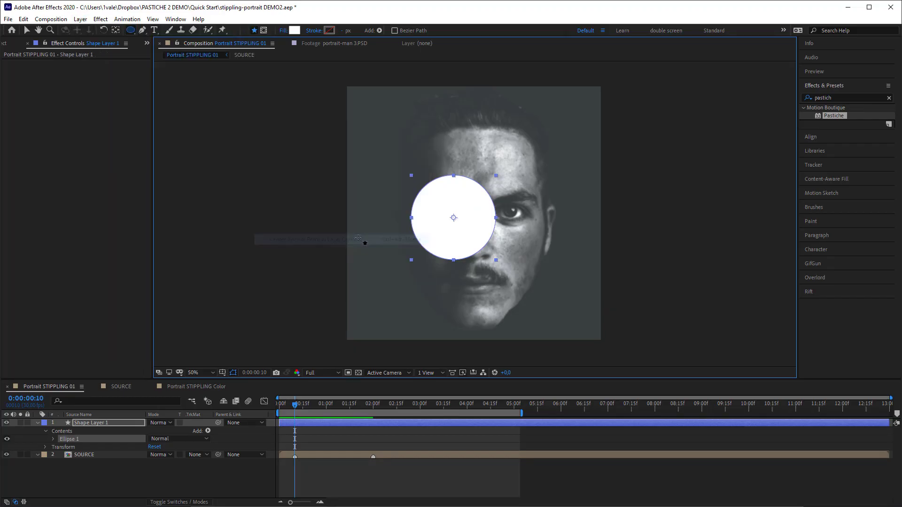
left_click_drag(91, 424, 94, 472)
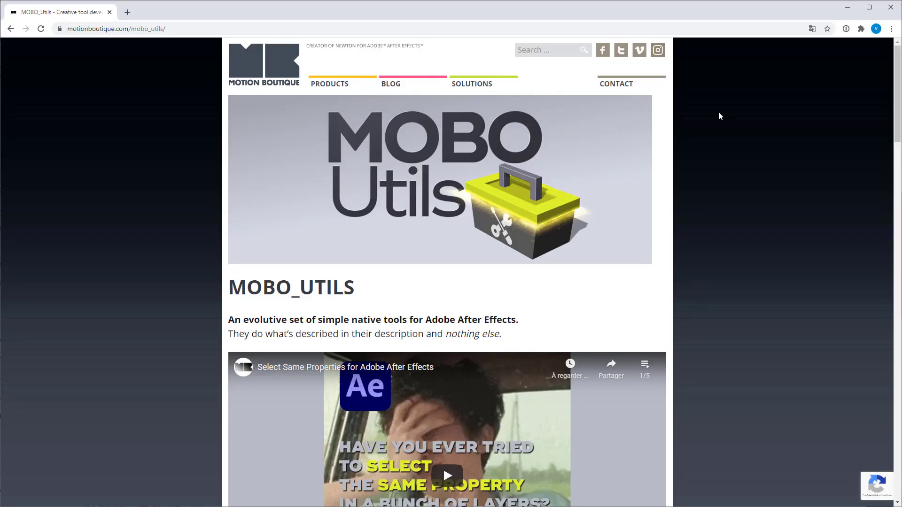
scroll(735, 211, "down", 5)
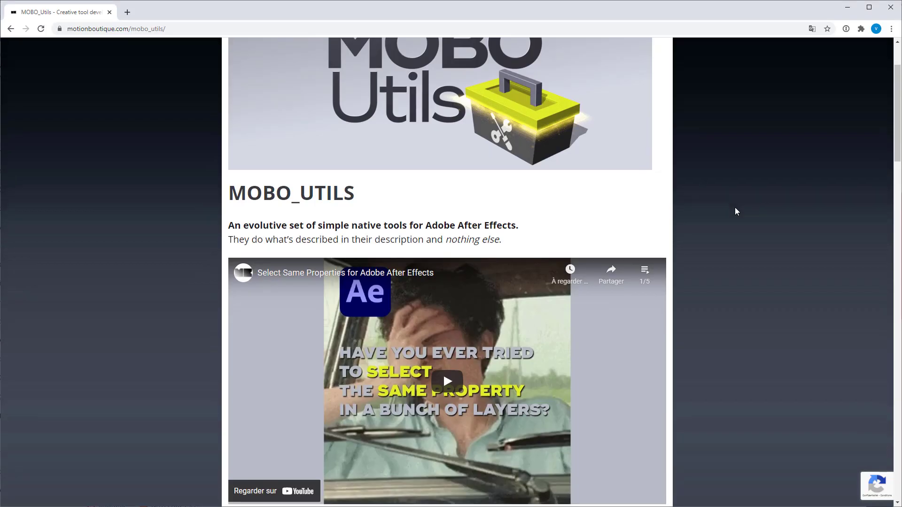
scroll(735, 209, "down", 5)
scroll(735, 210, "down", 5)
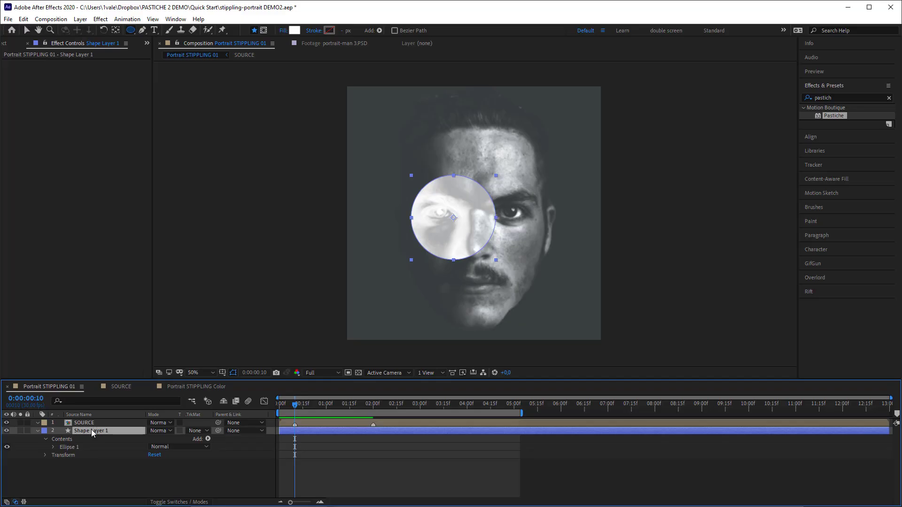
Step: Duplicate the circle shape layer 900 times with Duplicate Multiple Times
left_click(80, 19)
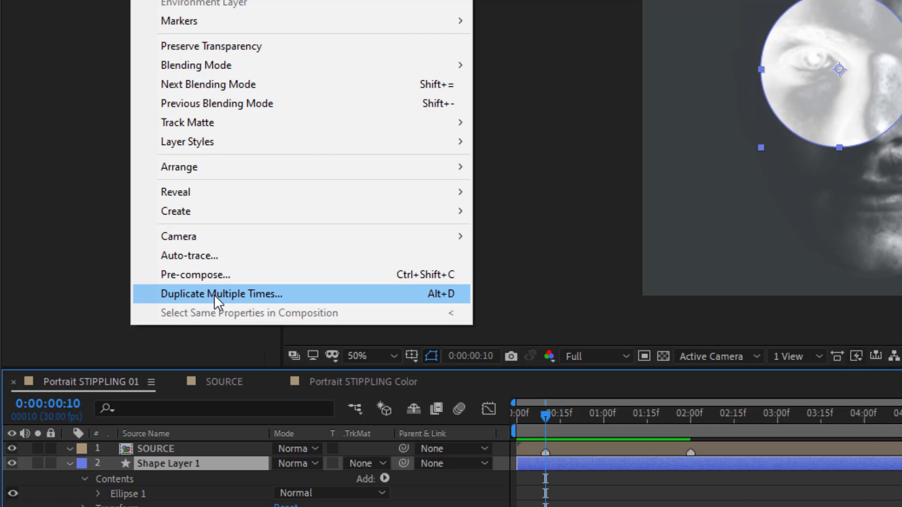
left_click(215, 295)
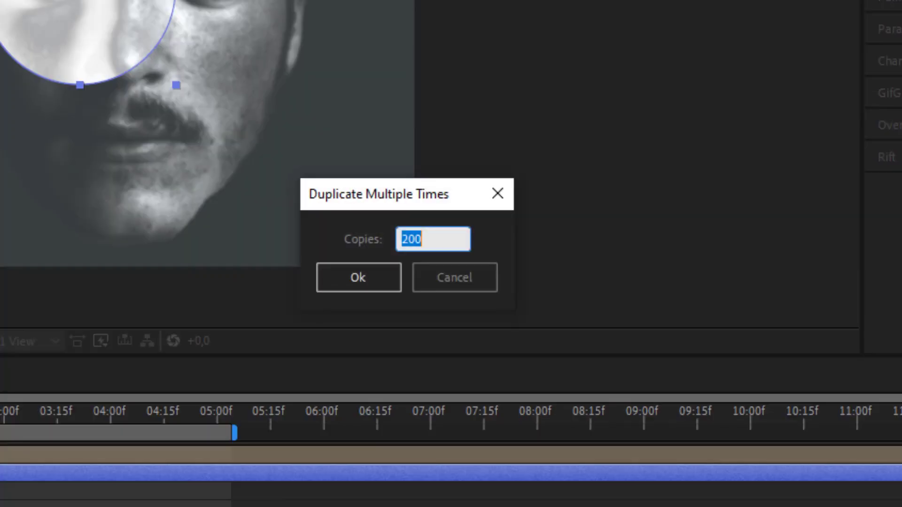
type("900")
key("Return")
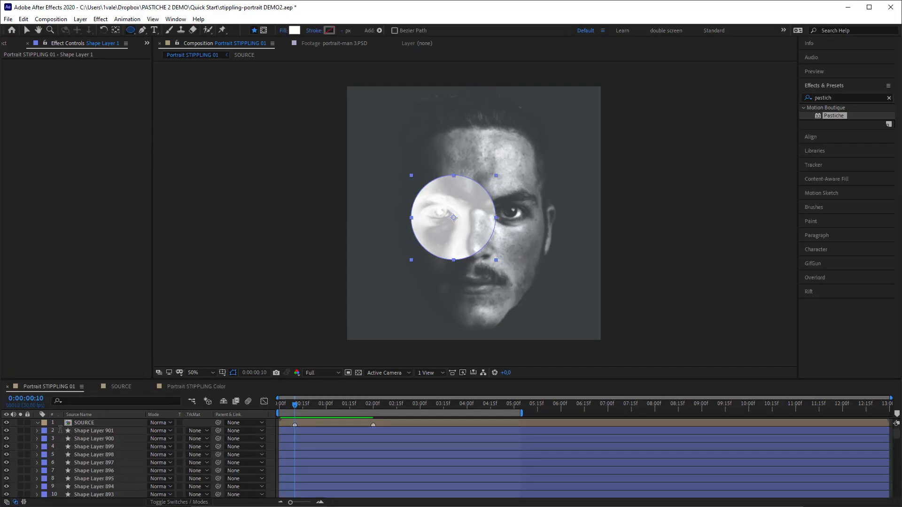
Step: Apply Pastiche to the SOURCE layer and expand its Transform settings
left_click(81, 425)
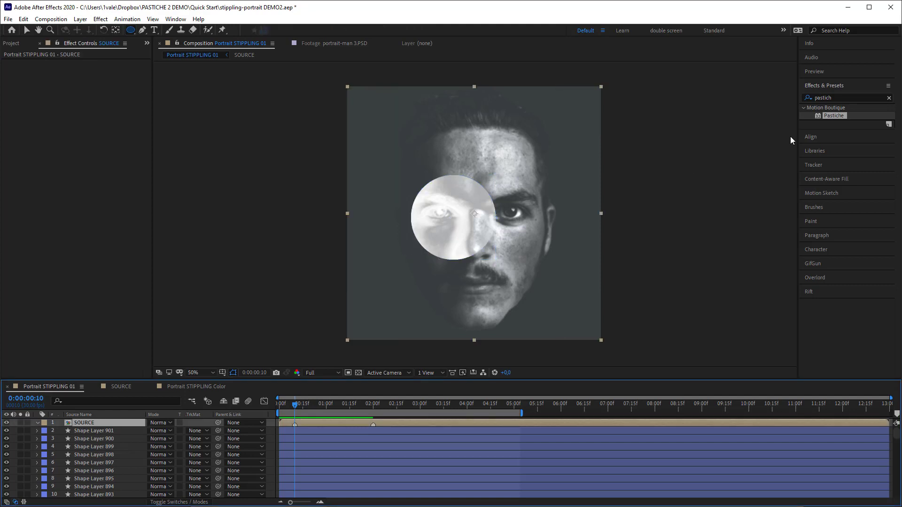
left_click_drag(835, 116, 93, 425)
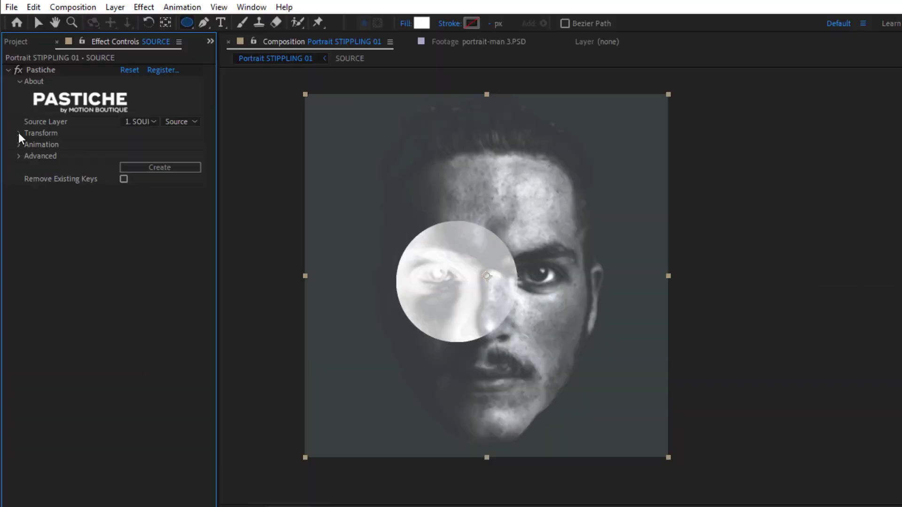
left_click(13, 107)
key("v")
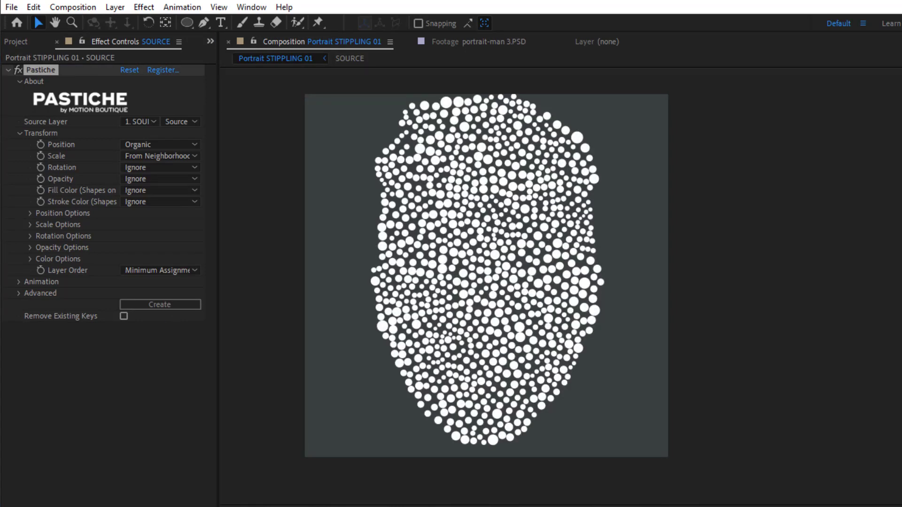
Step: Set the Pastiche dot position layout to Stippling (Alpha) and regenerate
left_click(179, 149)
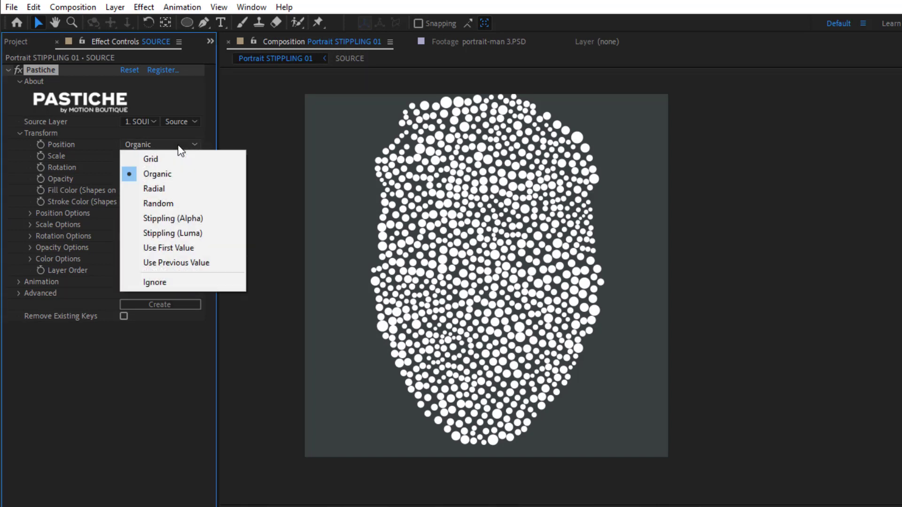
left_click(172, 218)
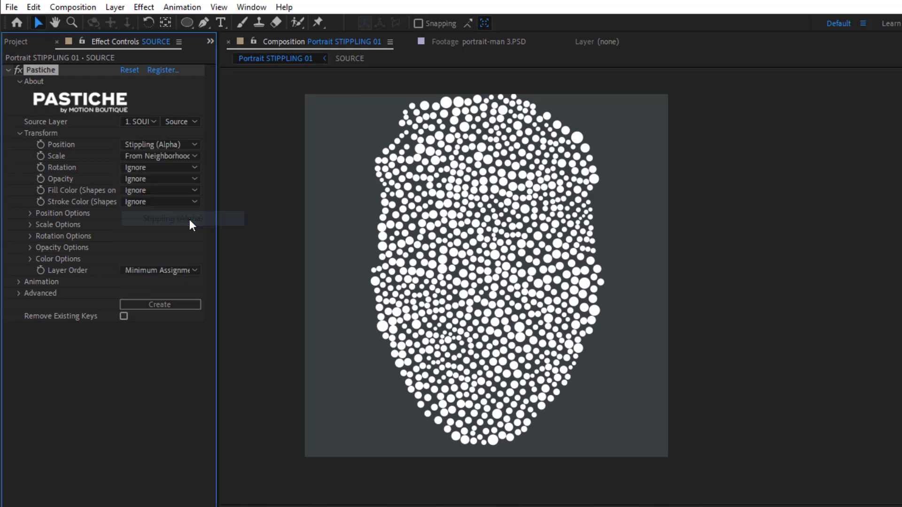
left_click(182, 306)
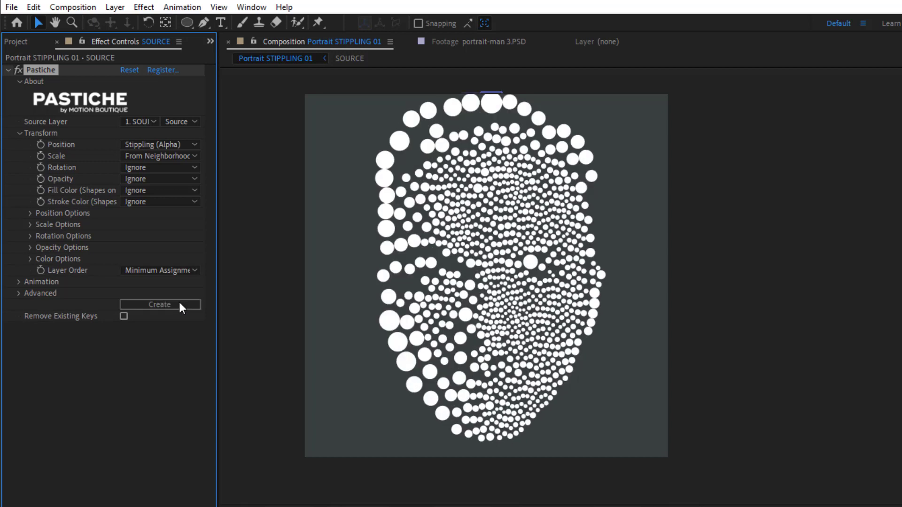
Step: Set dot Scale to From Alpha and regenerate the shapes
left_click(183, 157)
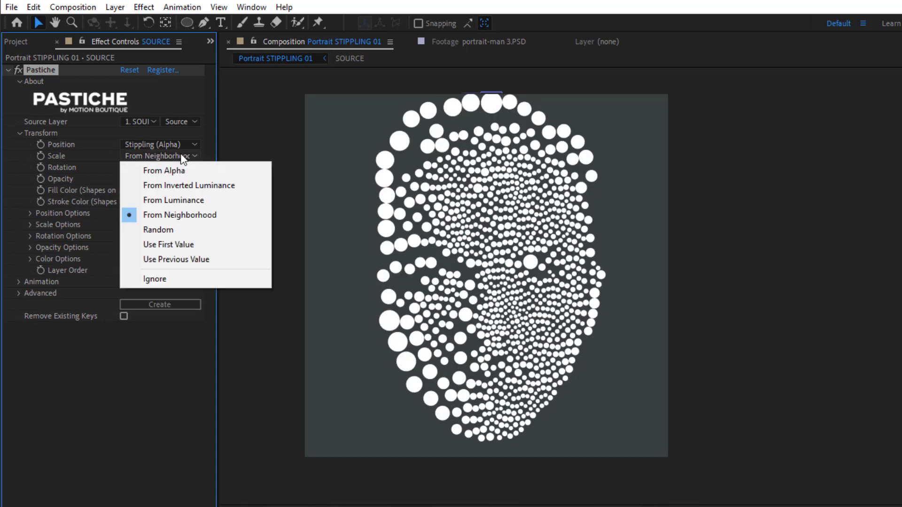
left_click(176, 171)
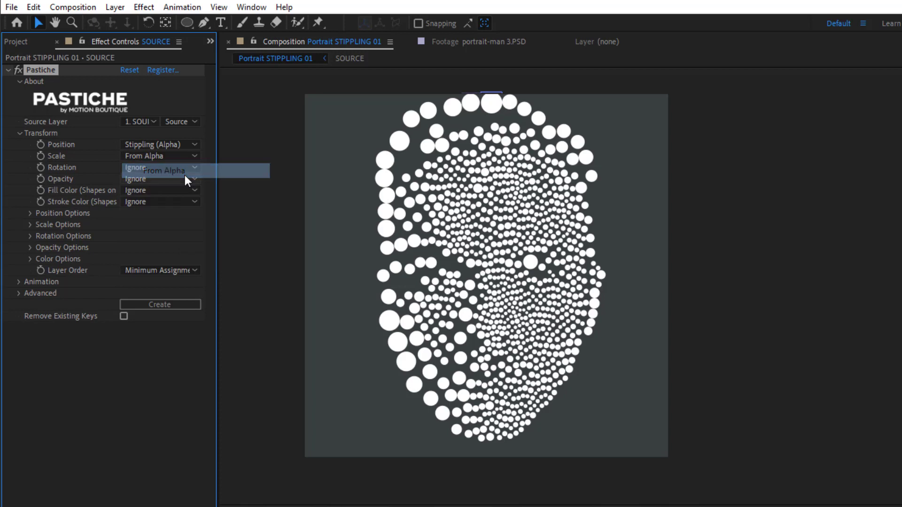
left_click(174, 308)
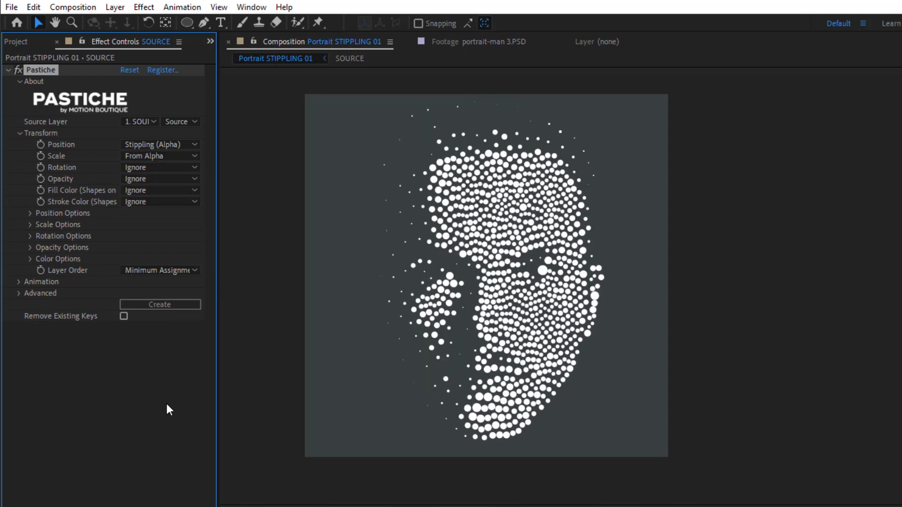
Step: Set Stippling Precision to 90 under Position Options and rerun Pastiche
left_click(31, 214)
left_click(123, 225)
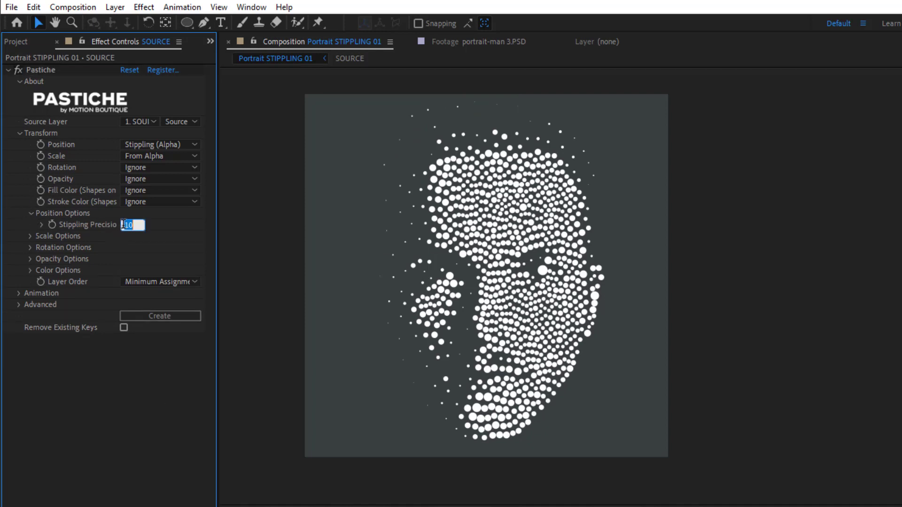
type("90")
key("Return")
left_click(177, 318)
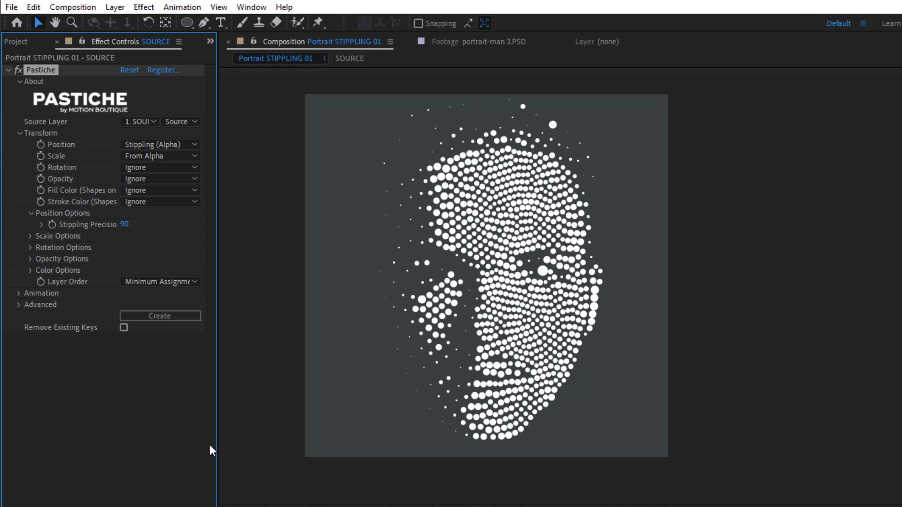
Step: Set Pastiche dot sizes to minimum 1 and maximum 30 px, then regenerate
left_click(31, 238)
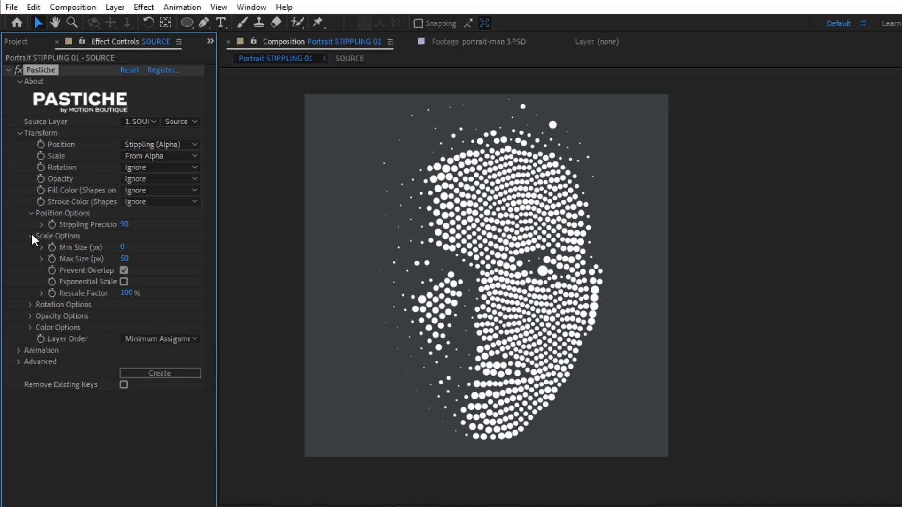
left_click(123, 248)
type("1")
left_click(126, 260)
type("30")
left_click(128, 426)
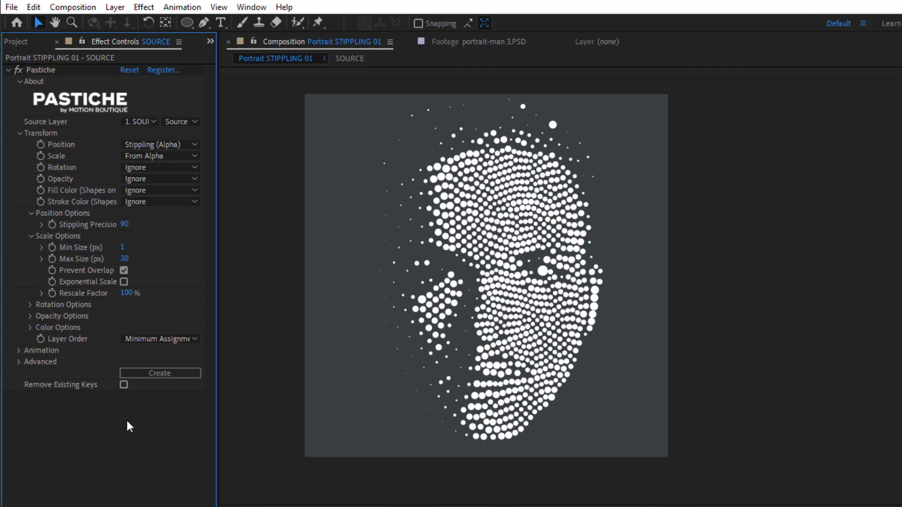
left_click(161, 374)
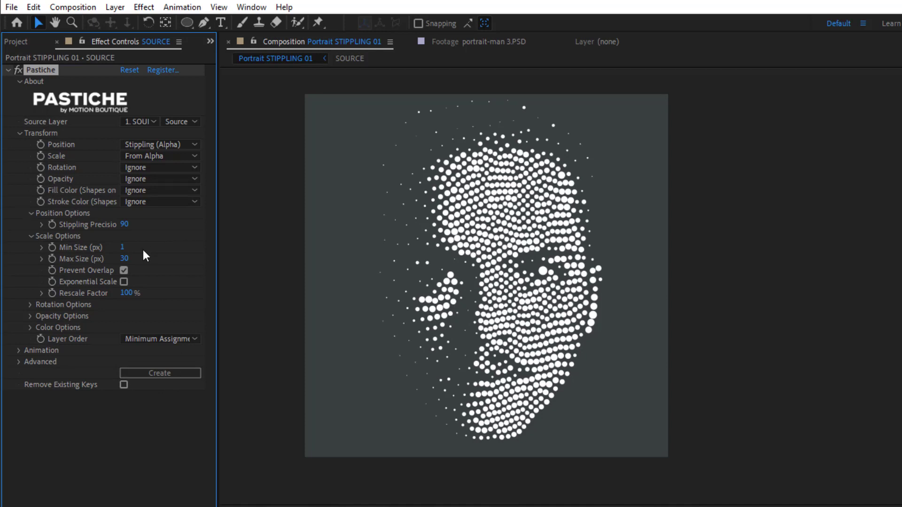
Step: Turn off Prevent Overlap, regenerate, and set Fill Color to Source Color
left_click(125, 270)
left_click(164, 376)
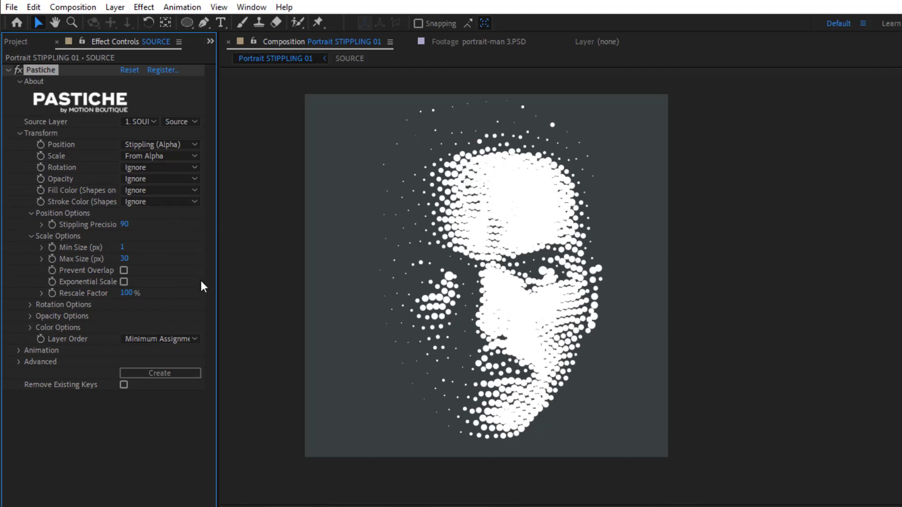
left_click(153, 191)
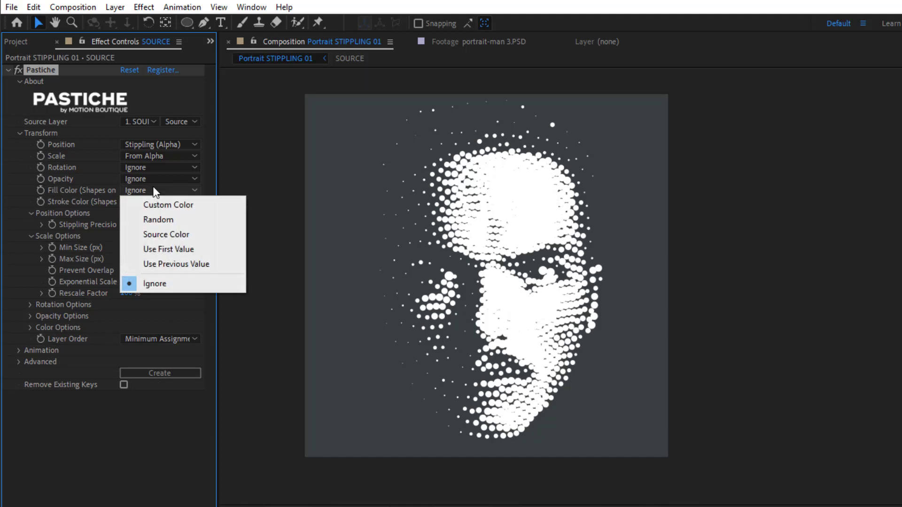
left_click(189, 235)
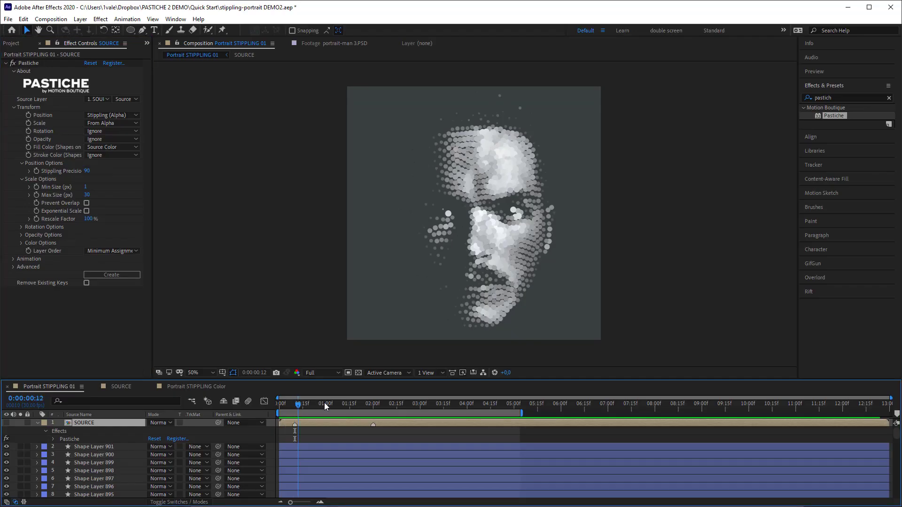
Step: Move to 0:00:02:00 and rerun Pastiche to build the second face
left_click(317, 405)
left_click(381, 406)
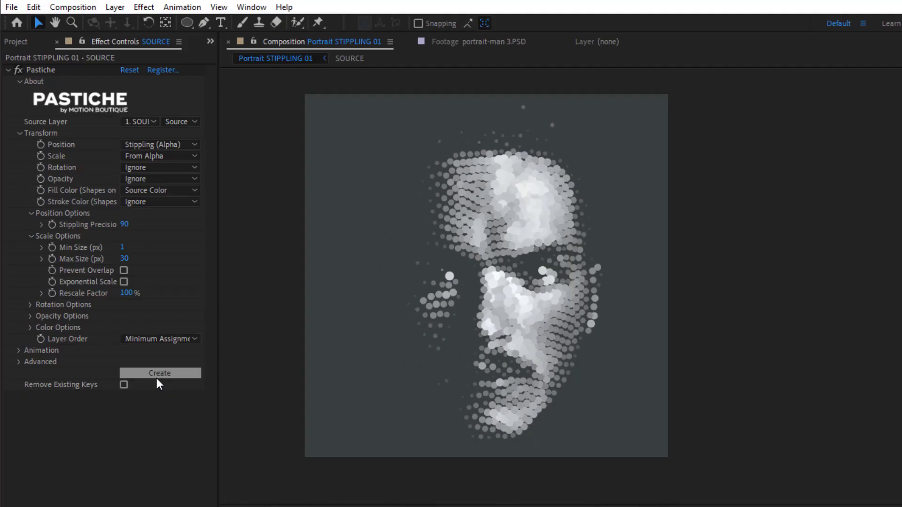
left_click(157, 377)
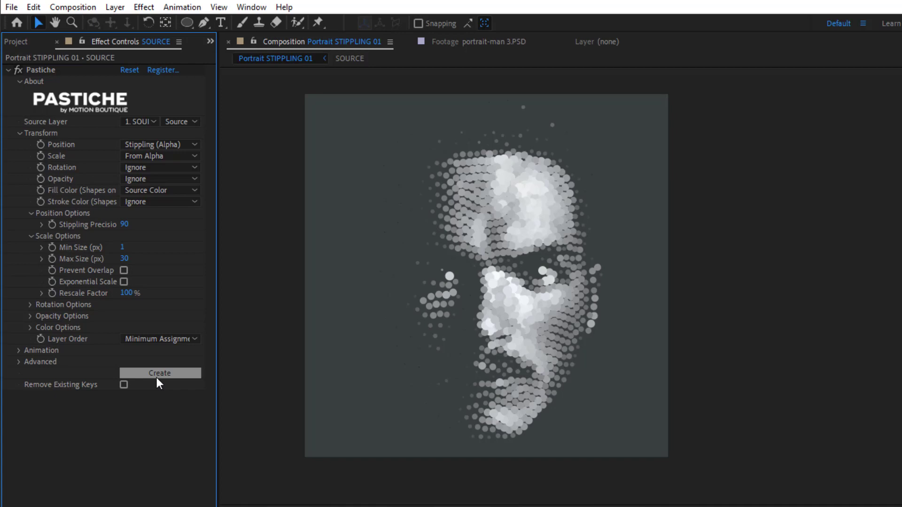
left_click(157, 377)
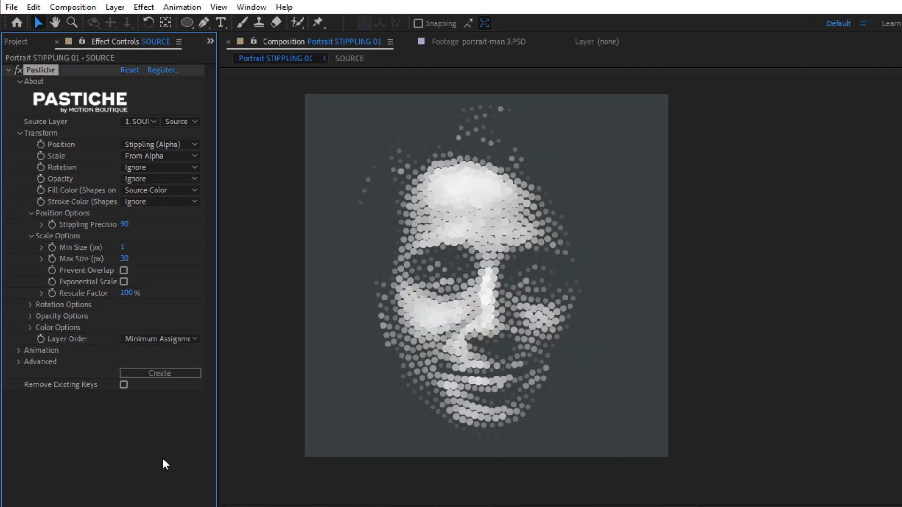
Step: Set Frames to Render to From Layer Markers with Ease In and Out interpolation
left_click(18, 350)
scroll(22, 353, "down", 1)
left_click(174, 348)
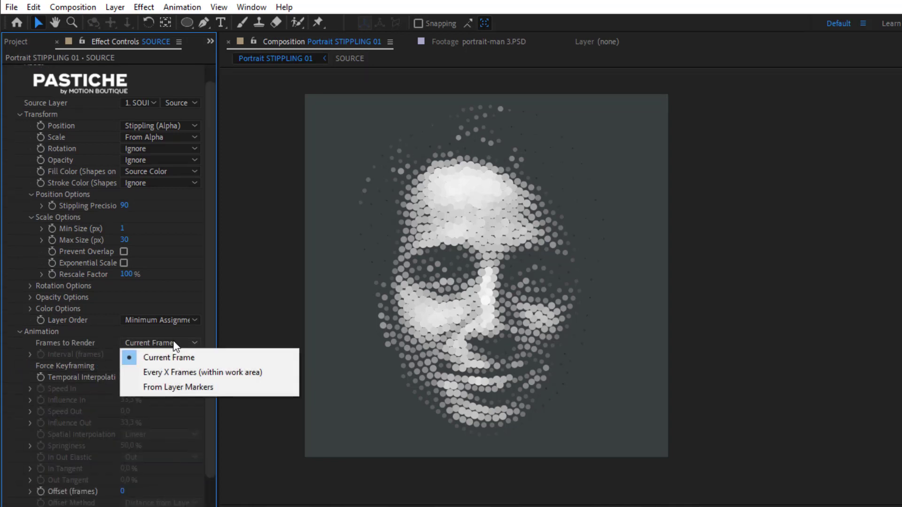
left_click(191, 390)
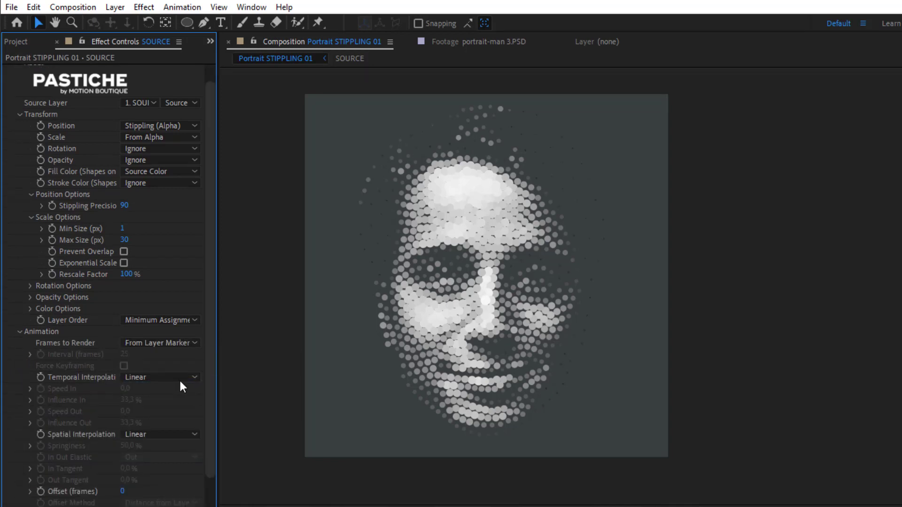
left_click(178, 384)
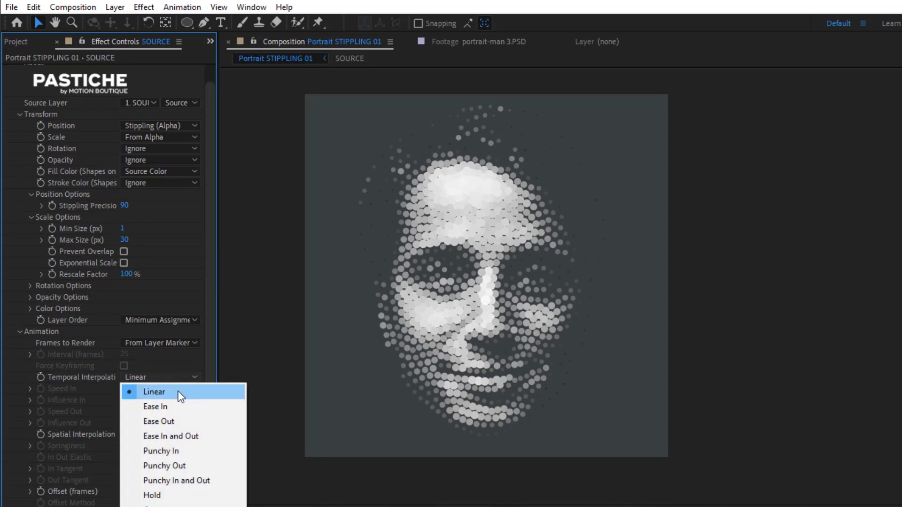
left_click(195, 436)
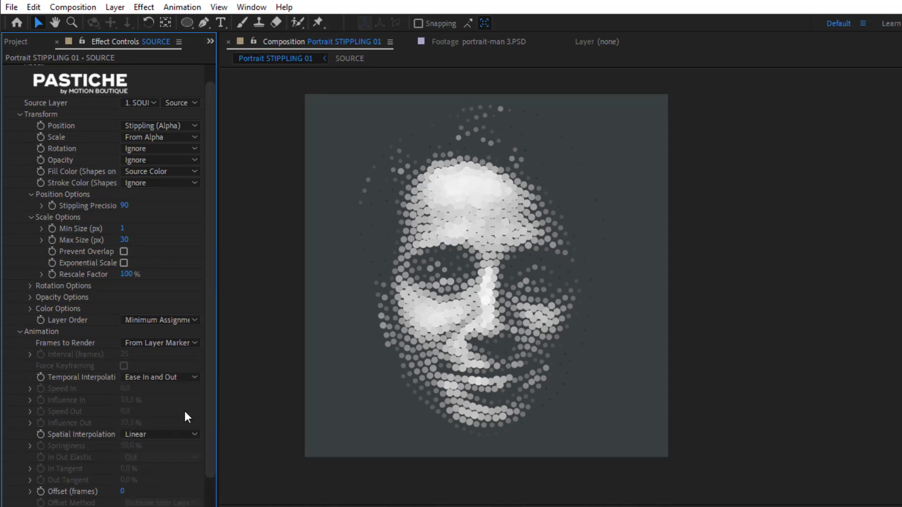
scroll(205, 440, "down", 2)
scroll(206, 441, "down", 1)
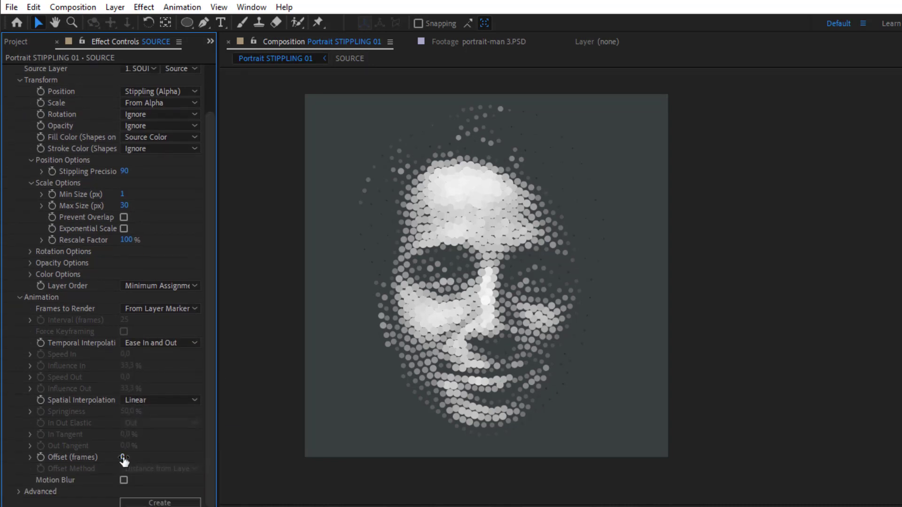
Step: Set a 20-frame offset From Left to Right, create the keyframes, and preview
left_click(124, 458)
type("20")
key("Return")
left_click(169, 392)
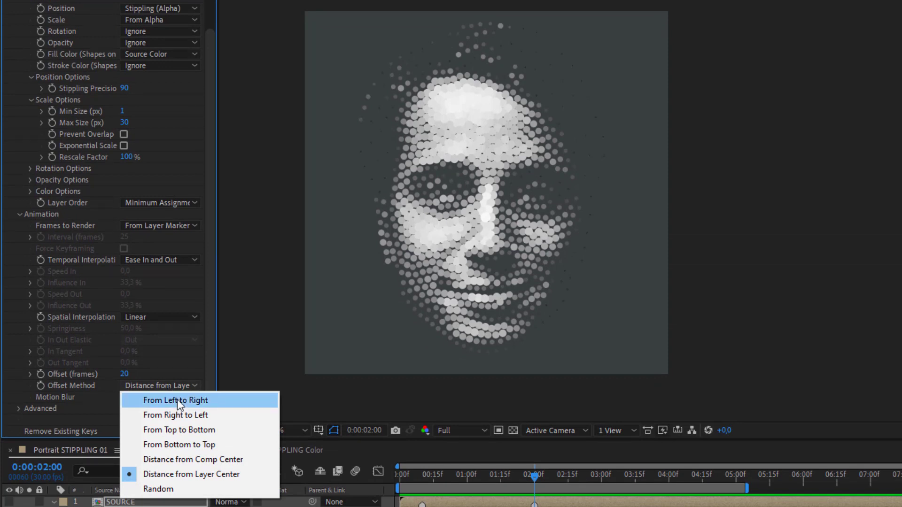
left_click(177, 400)
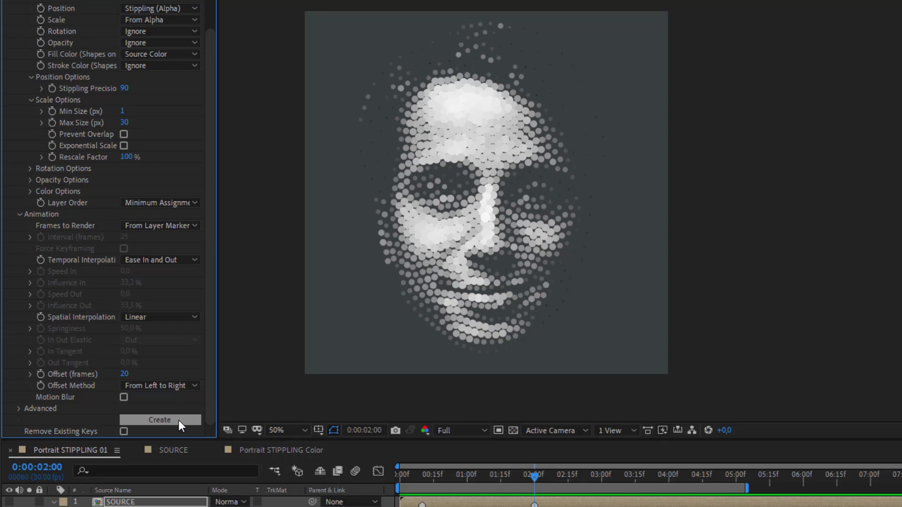
left_click(179, 420)
left_click(313, 386)
key("space")
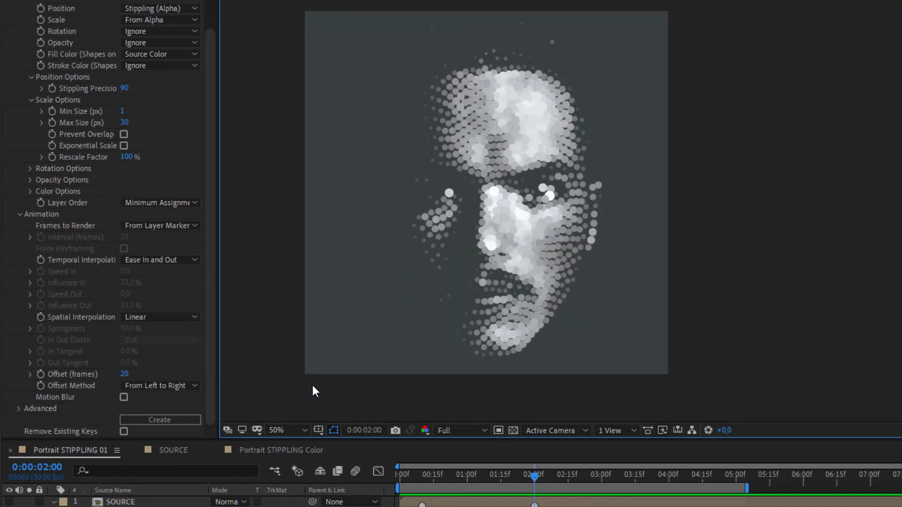
key("space")
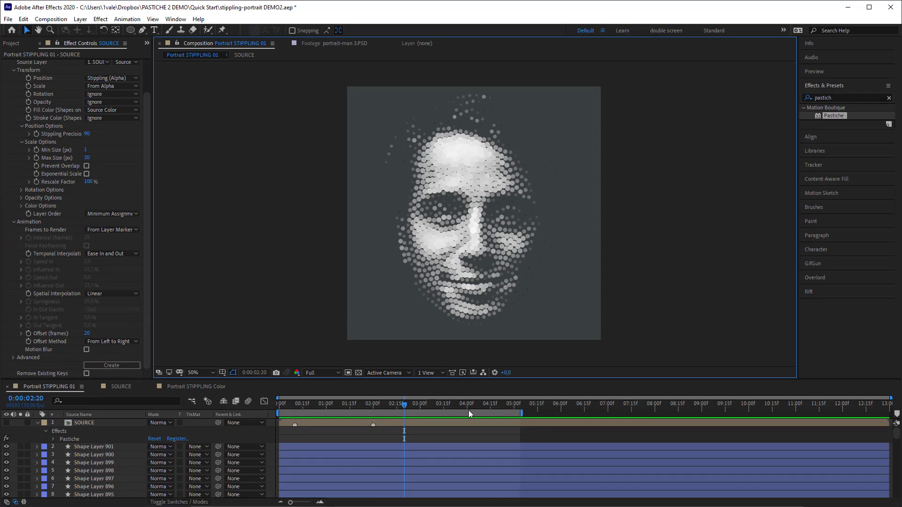
Step: Add SOURCE layer markers near 2:20 and 4:10, then return to the first marker
left_click(448, 424)
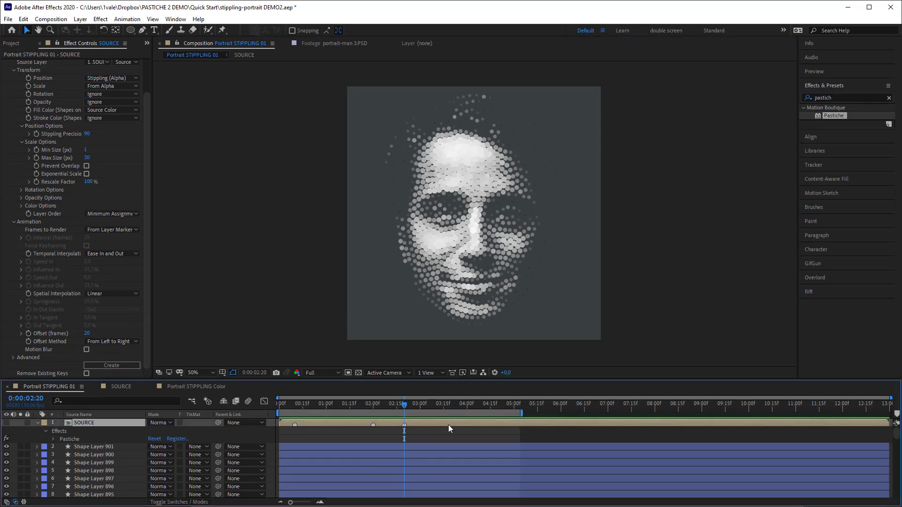
left_click_drag(452, 403, 475, 406)
key("Page_Down")
key("Page_Down")
key("Page_Down")
key("Page_Down")
key("Page_Down")
left_click(295, 406)
left_click_drag(294, 405, 297, 405)
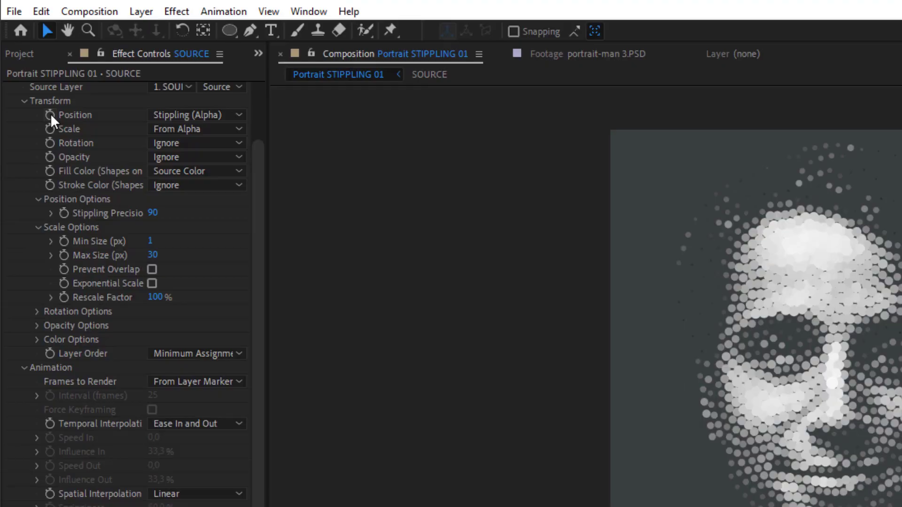
Step: Keyframe Pastiche Position and Scale on SOURCE at 0:10, then advance to the 2:20 marker
left_click(29, 78)
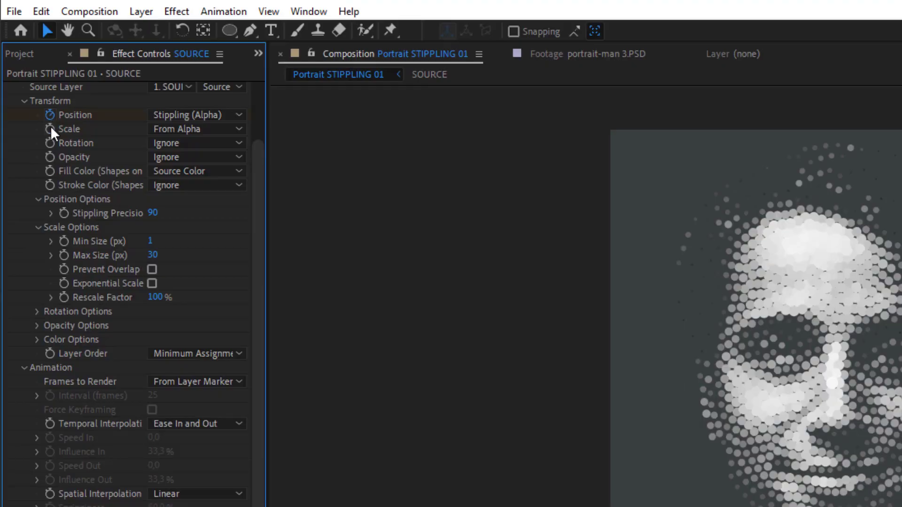
left_click(50, 129)
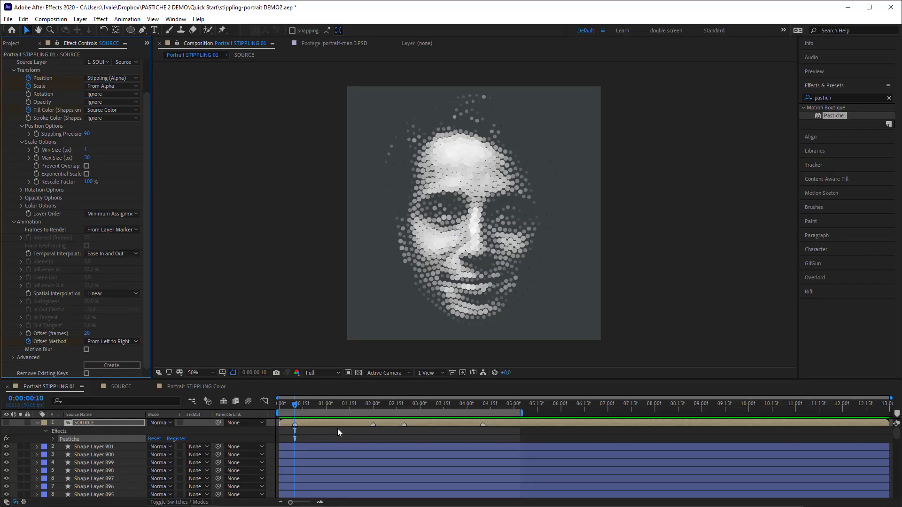
key("u")
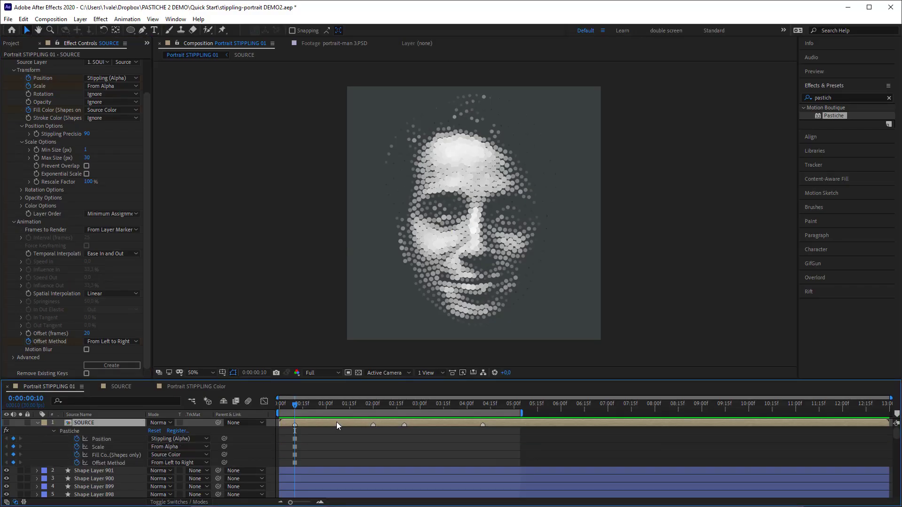
key("k")
key("k")
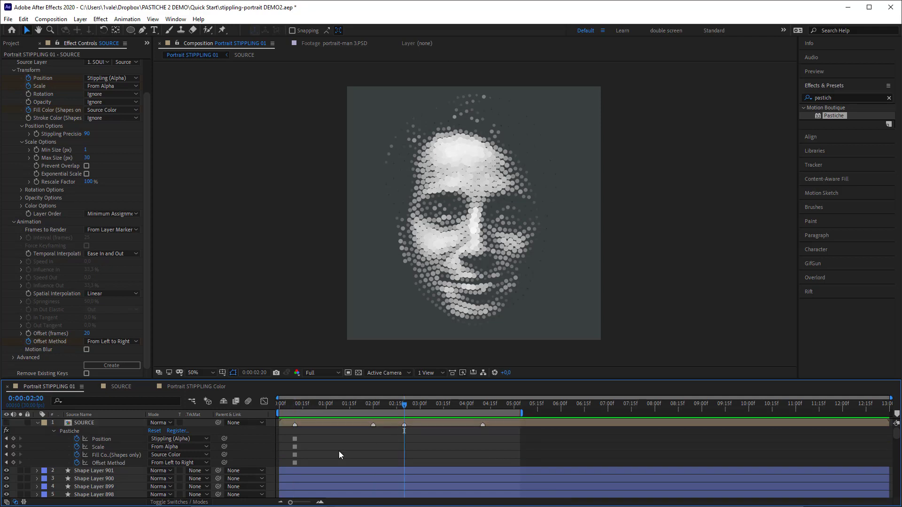
Step: Set Position, Scale and Fill Color to Use Previous Value and Offset Method to From Right to Left
left_click(109, 78)
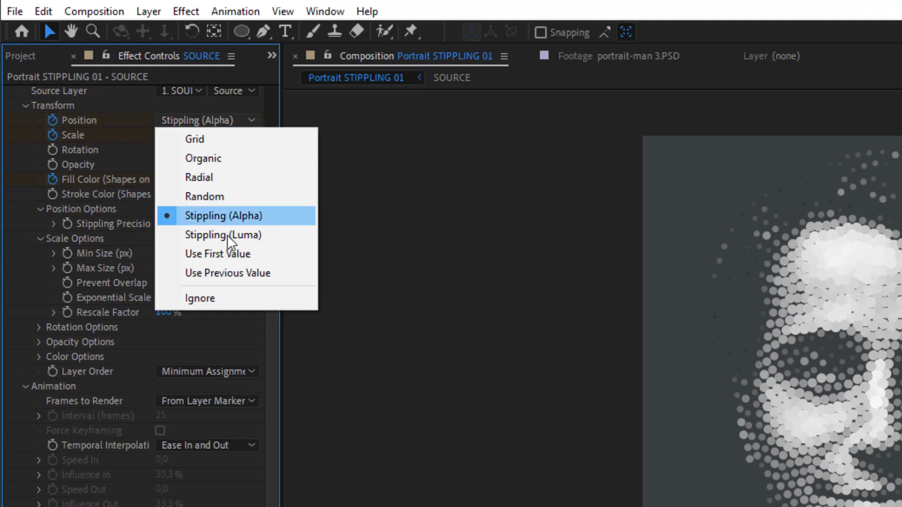
left_click(131, 163)
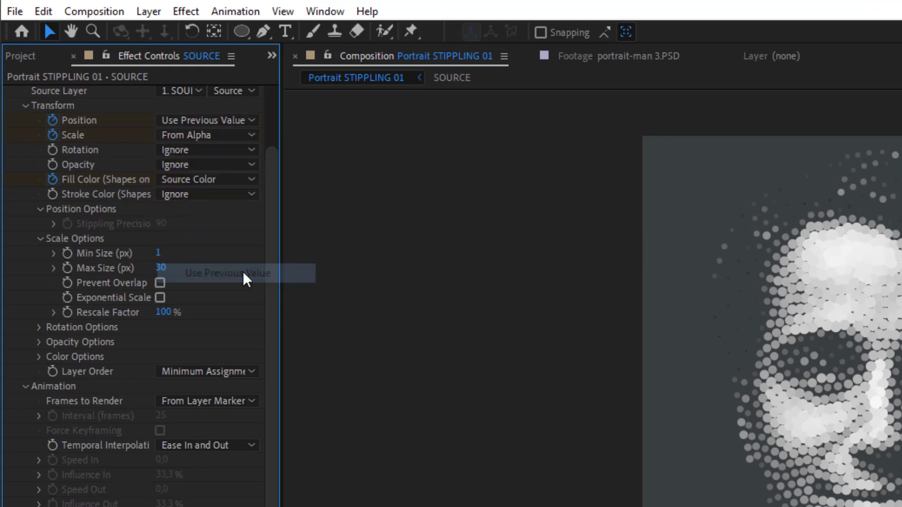
left_click(196, 141)
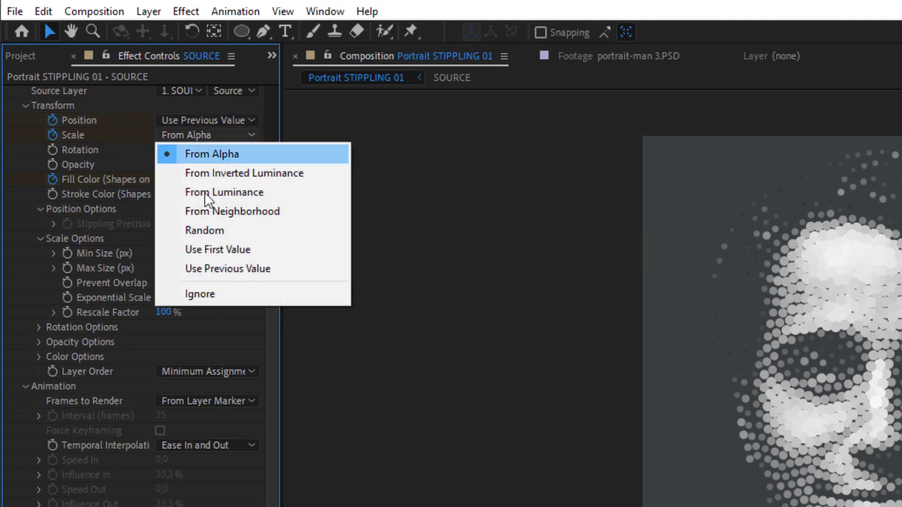
left_click(222, 271)
left_click(225, 185)
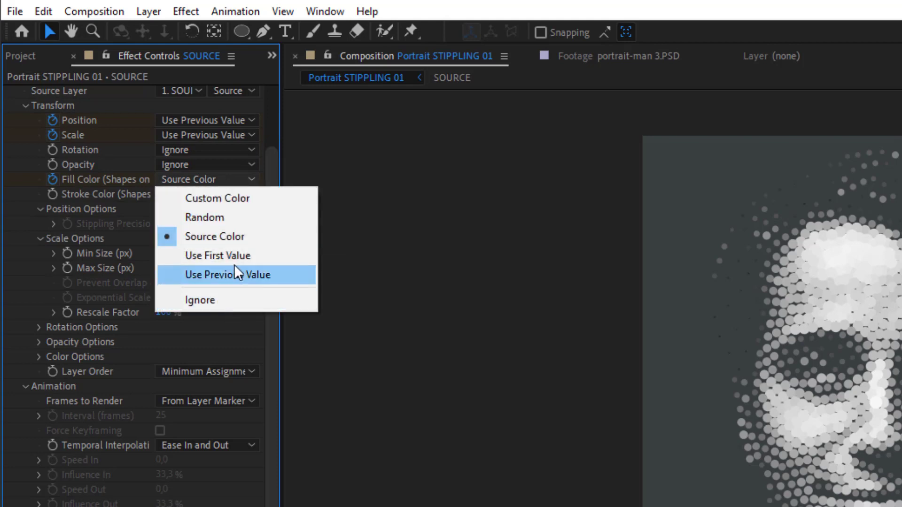
left_click(240, 282)
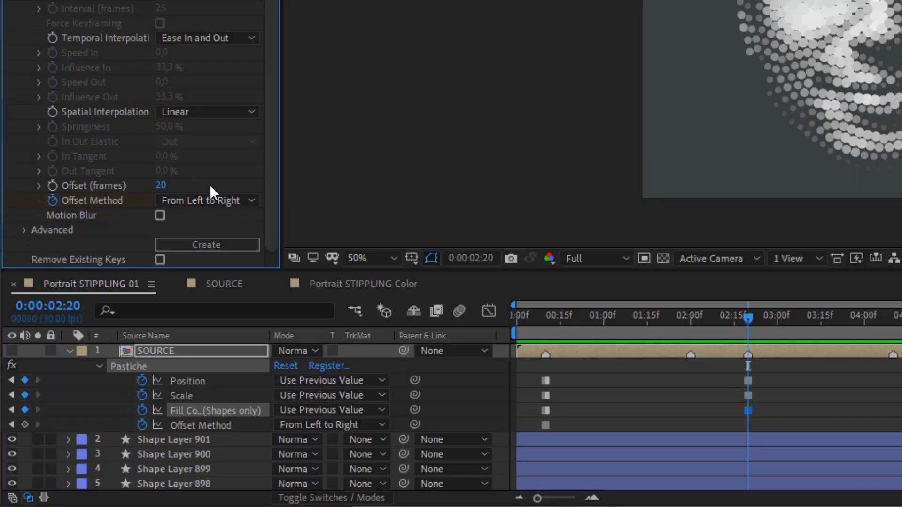
left_click(216, 199)
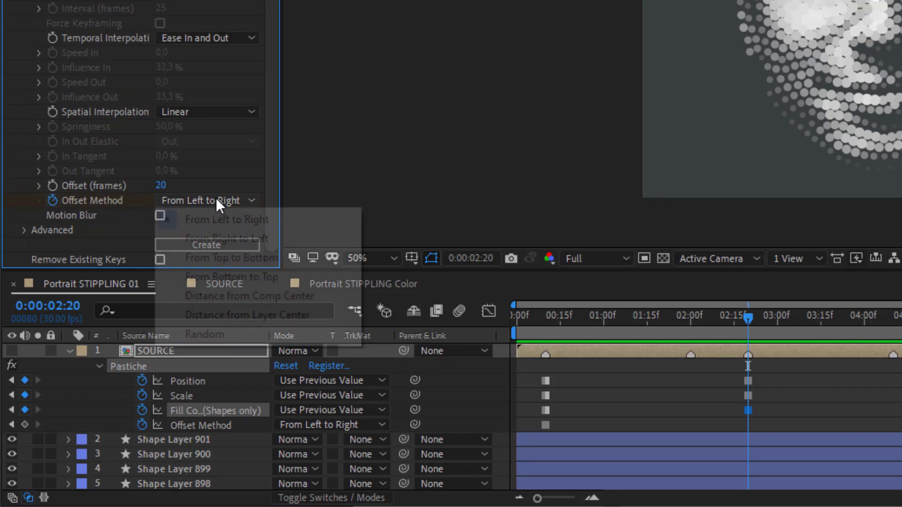
left_click(233, 237)
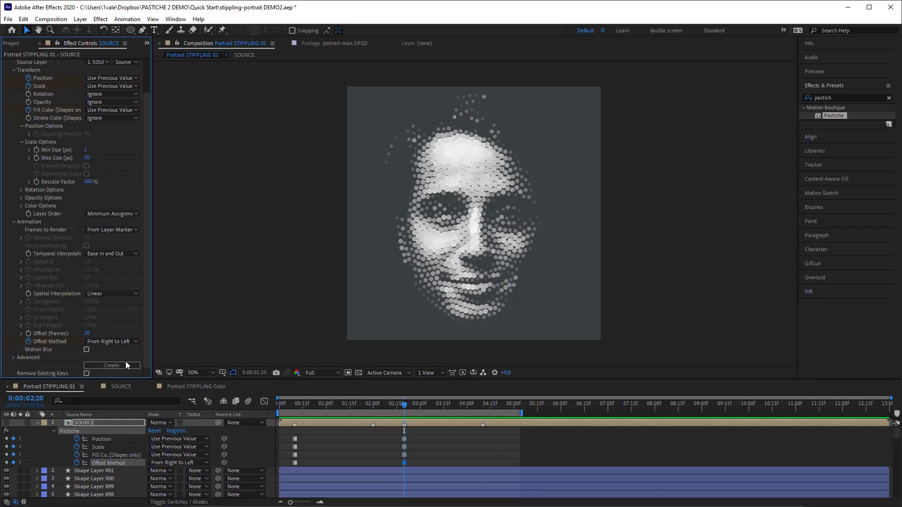
key("k")
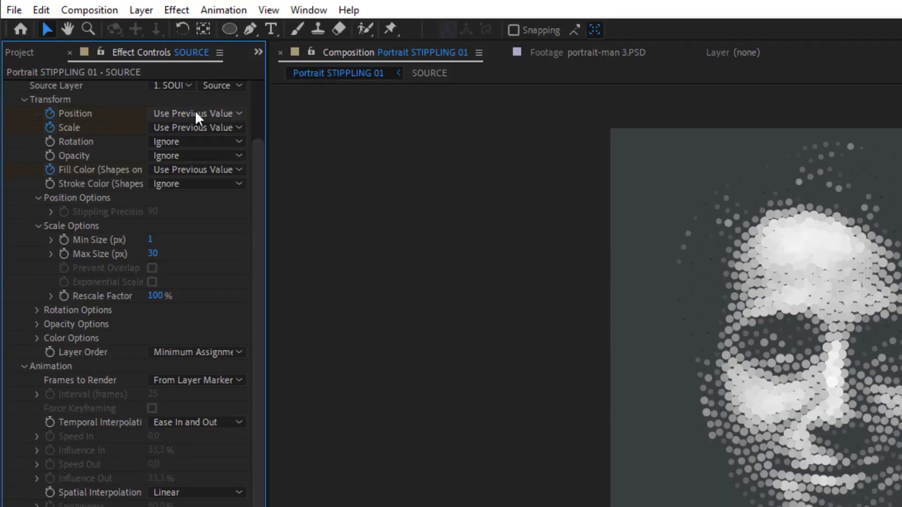
Step: Set Position, Scale and Fill Color to Use First Value, then run Pastiche Create
left_click(195, 118)
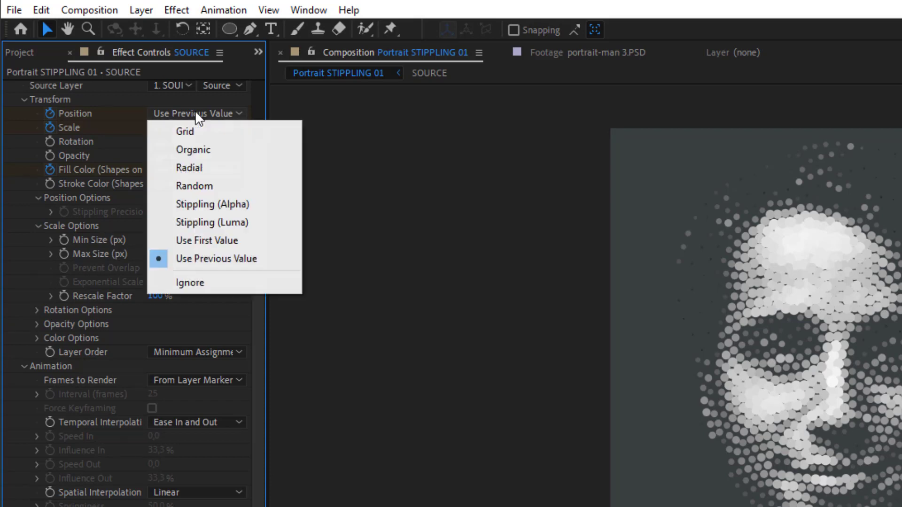
left_click(212, 240)
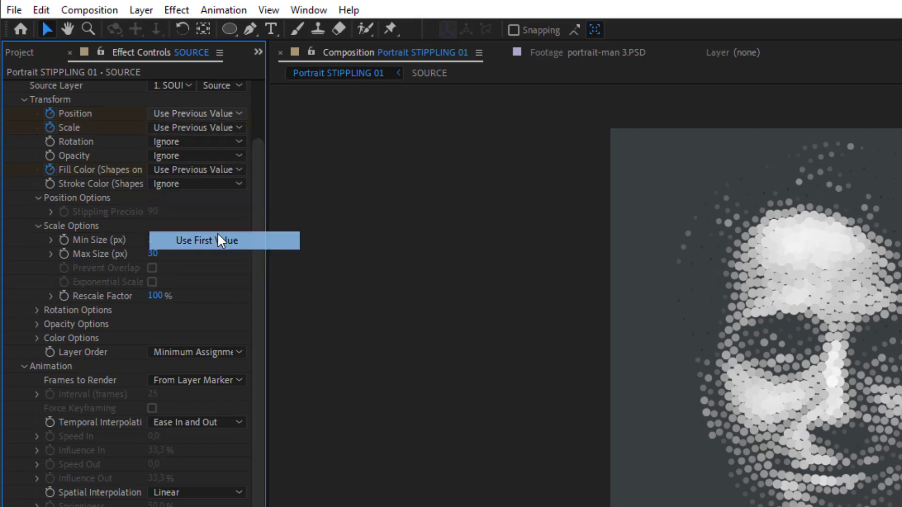
left_click(203, 127)
left_click(208, 236)
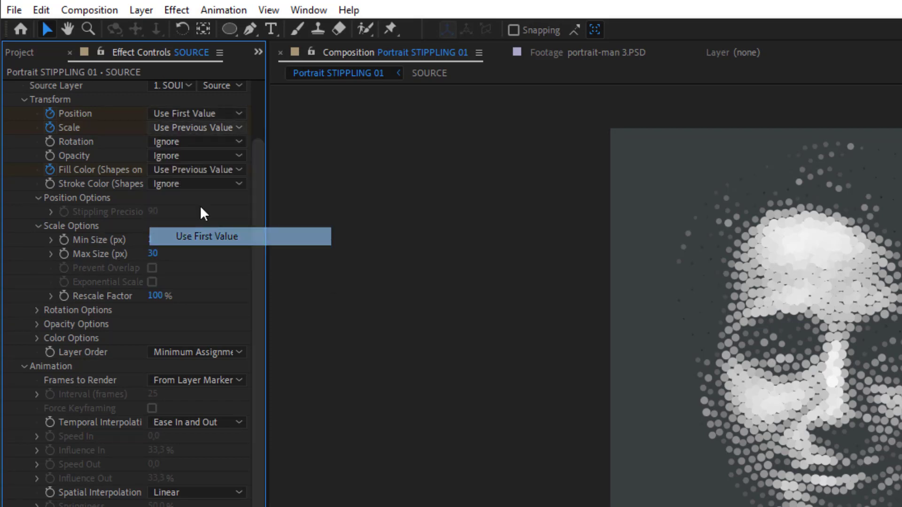
left_click(200, 171)
left_click(200, 242)
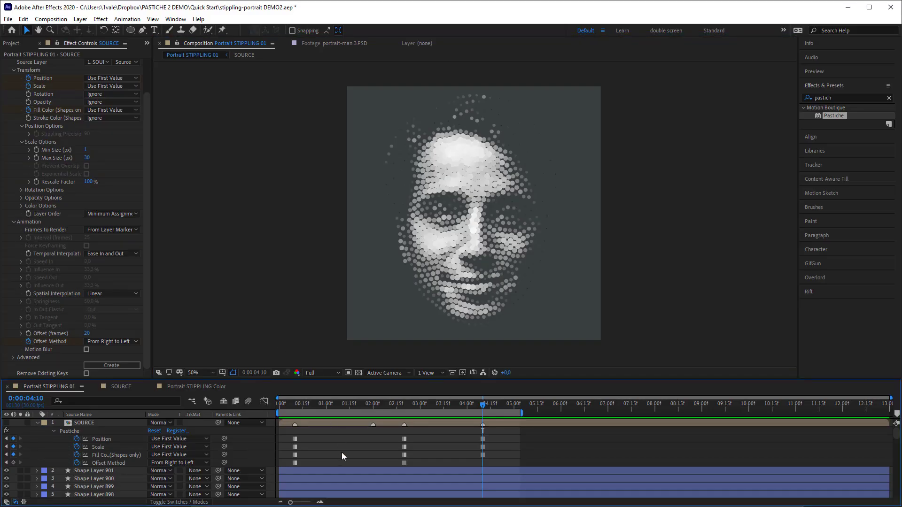
left_click(133, 366)
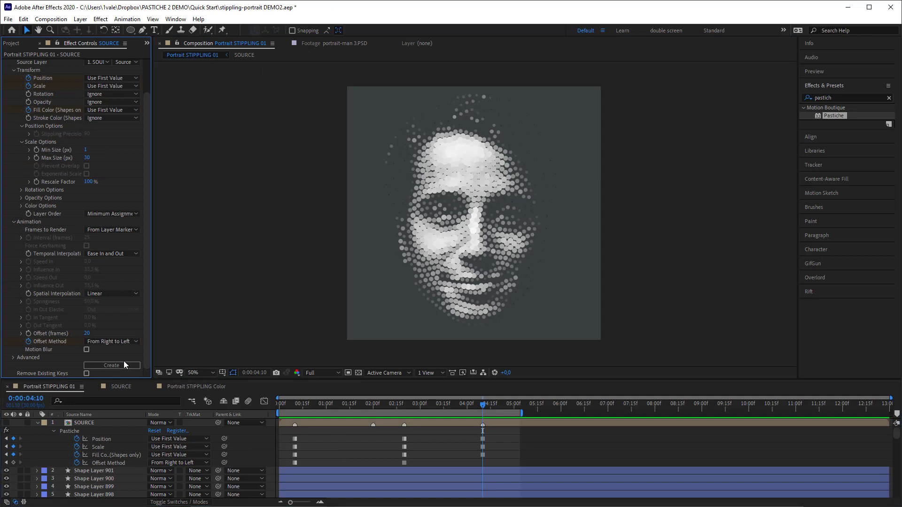
Step: Preview the stippled dot animation in the Composition viewer
left_click(193, 313)
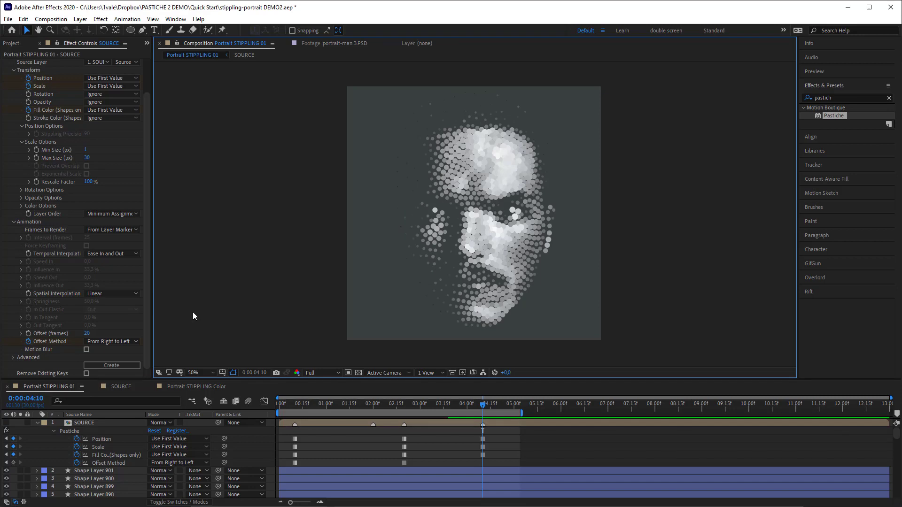
key("space")
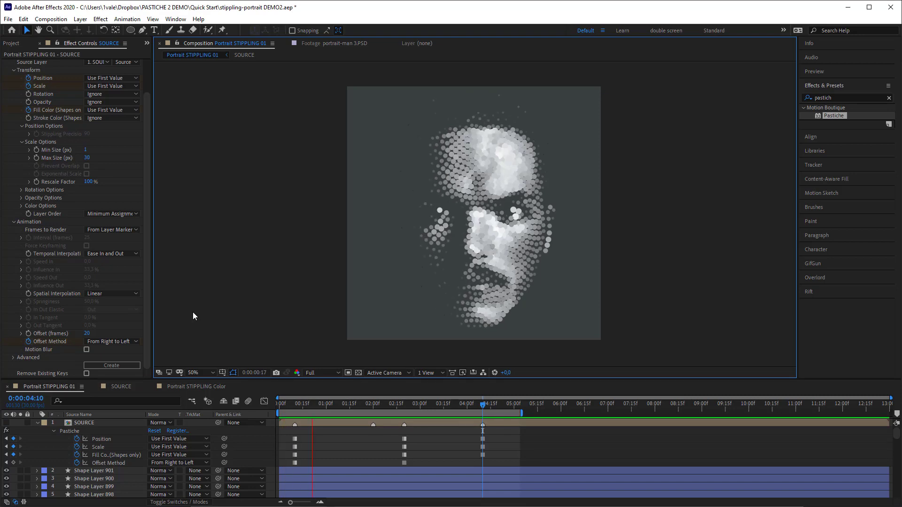